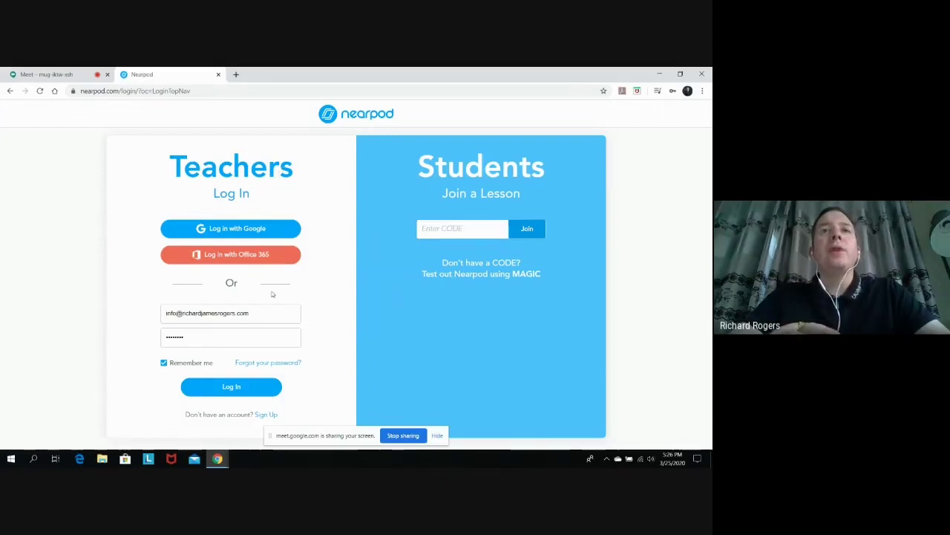
Step: Log in to the teacher account with the saved credentials and look over the lessons in My Library
click(255, 386)
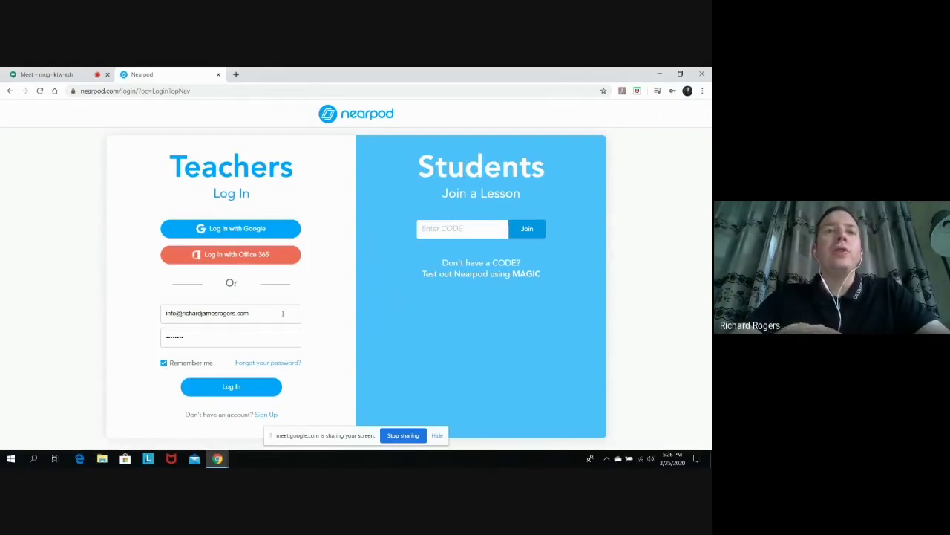
click(244, 388)
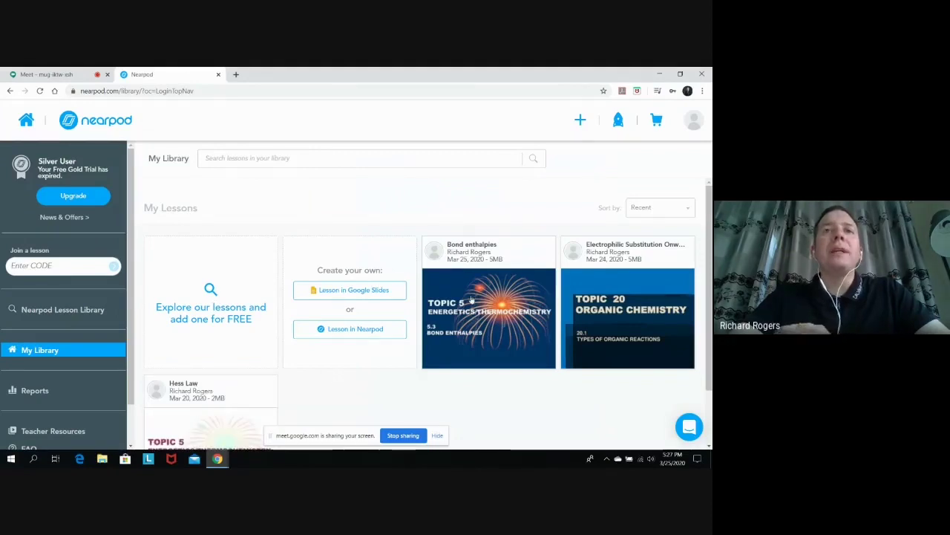
scroll(460, 342, down, 2)
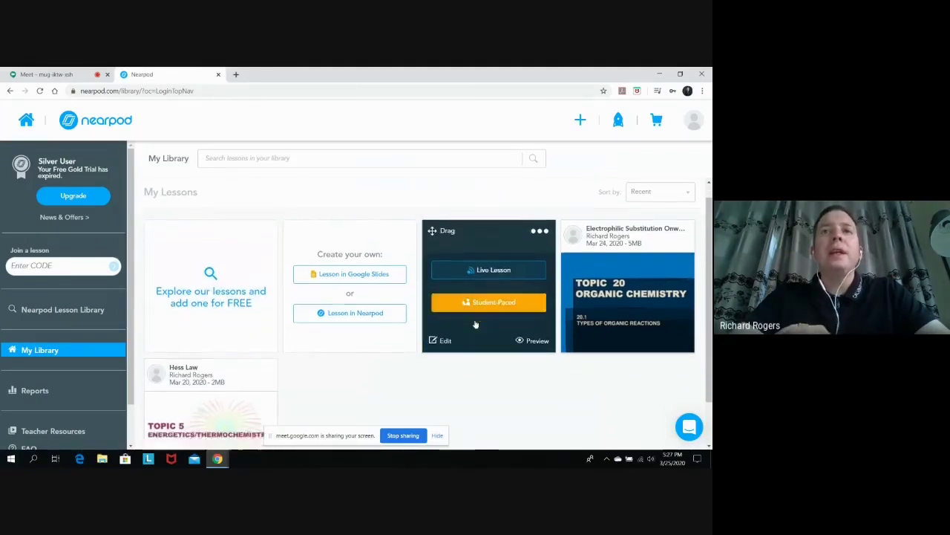
scroll(474, 320, up, 1)
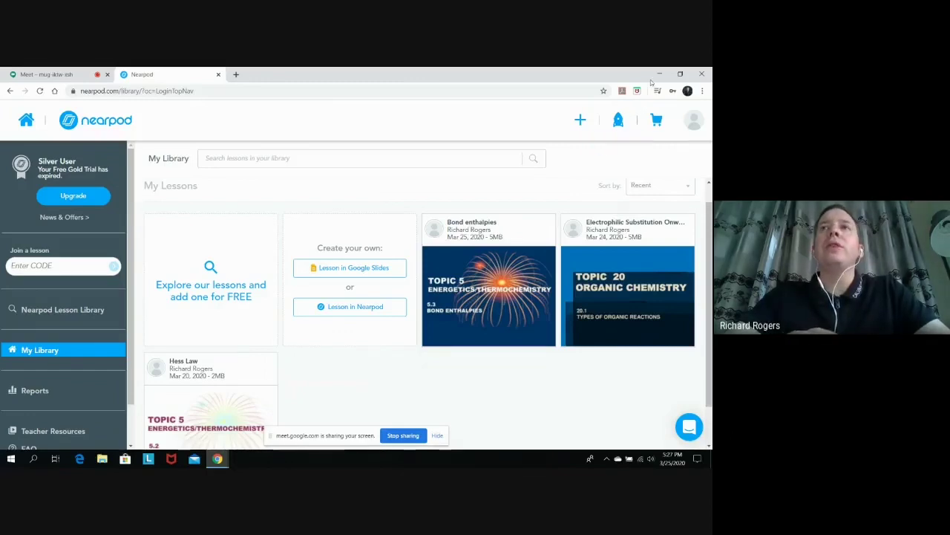
Step: Open the 2.1 THE NUCLEAR ATOM presentation from the desktop in PowerPoint, save it there as a PDF, and close it
click(660, 73)
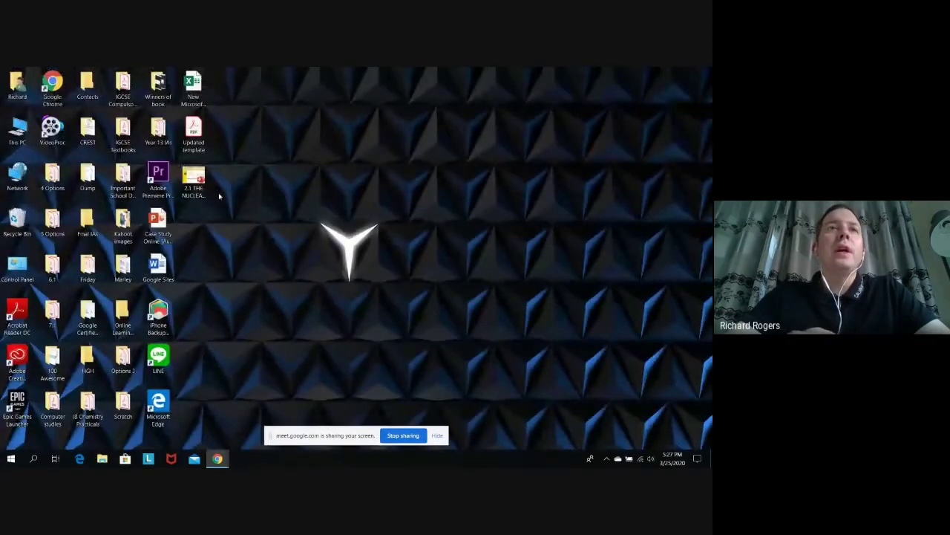
double_click(193, 182)
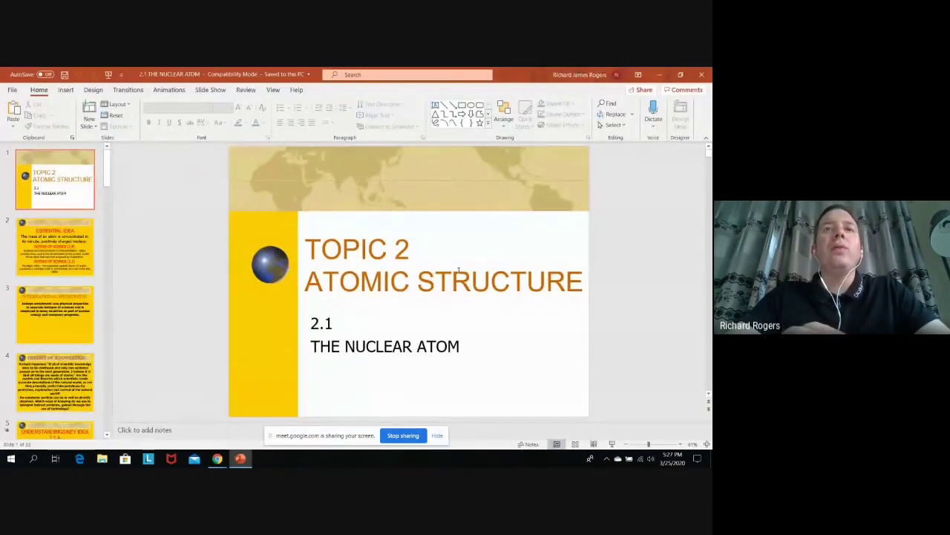
click(12, 92)
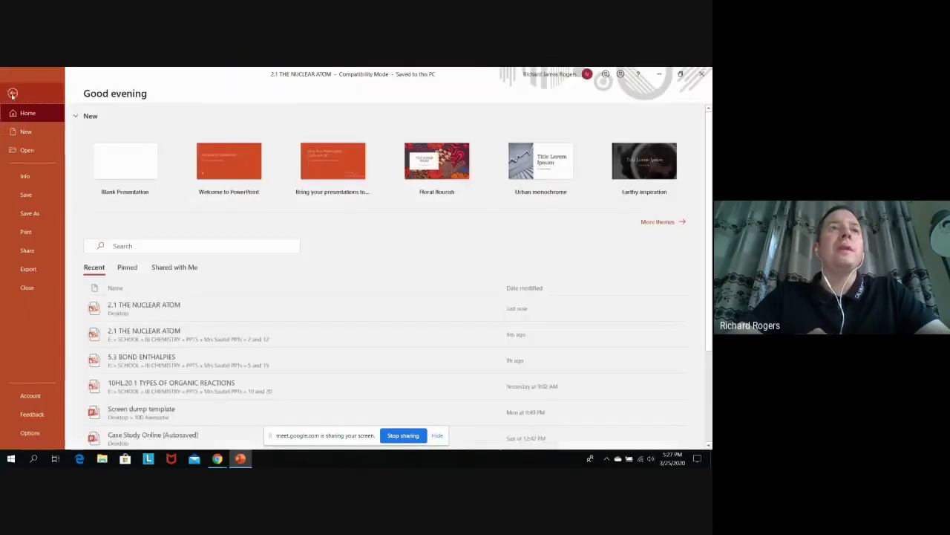
click(34, 214)
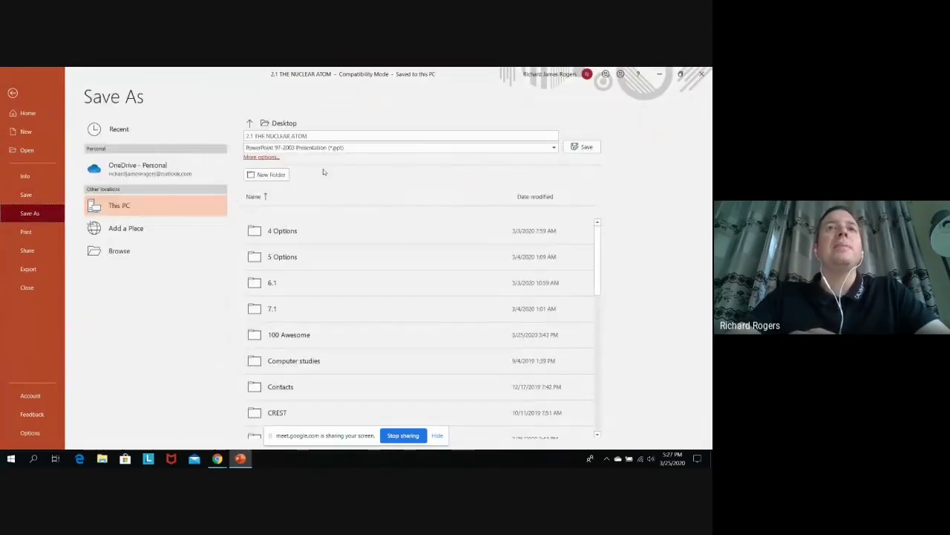
click(367, 146)
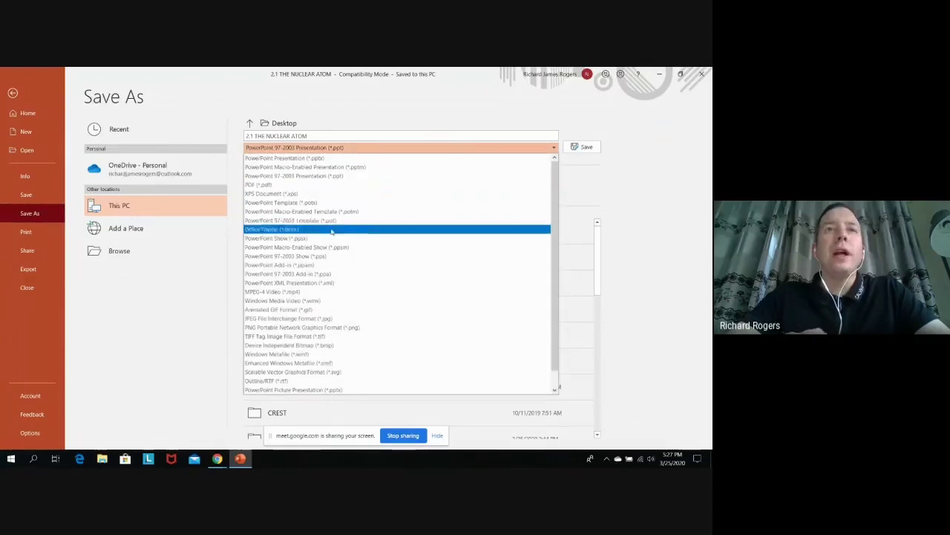
click(305, 184)
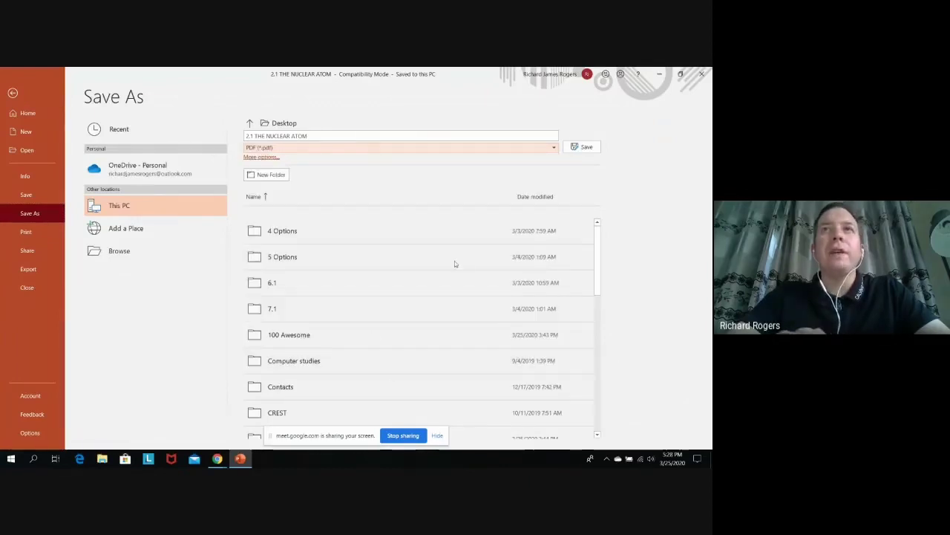
click(589, 147)
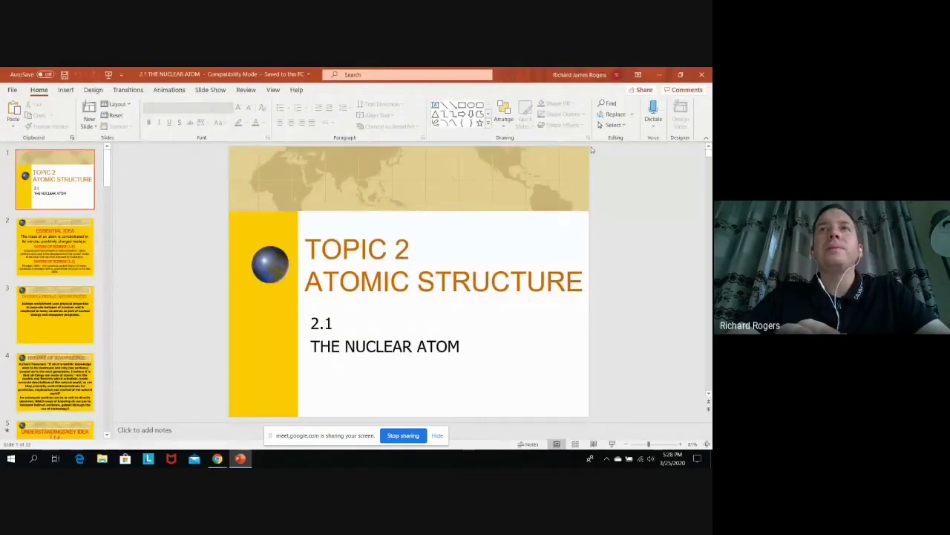
click(702, 74)
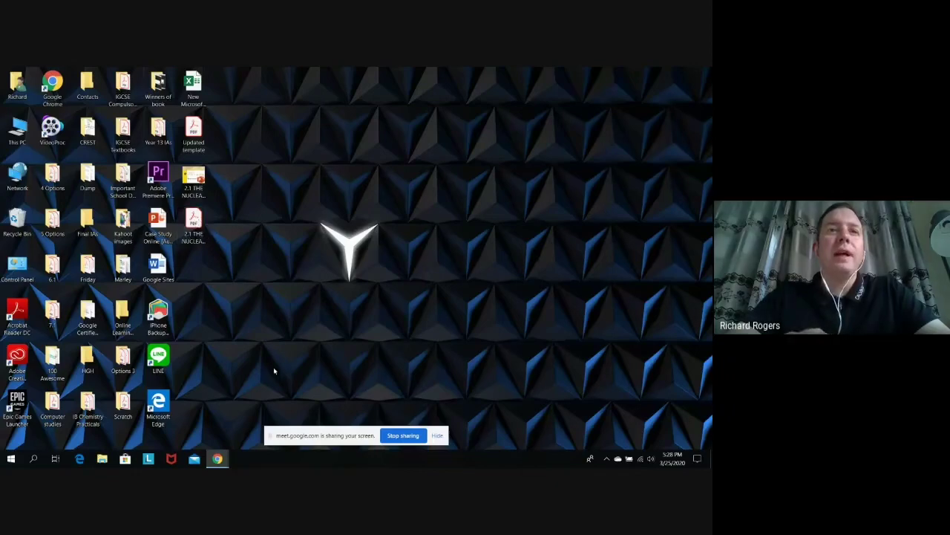
Step: Switch back to Nearpod in Chrome and create a new lesson in Nearpod
mouse_move(217, 457)
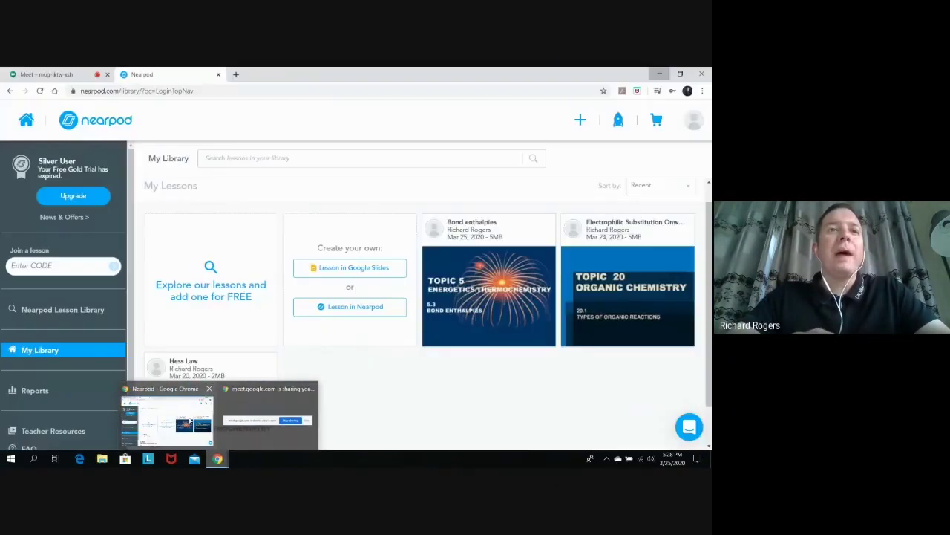
click(190, 421)
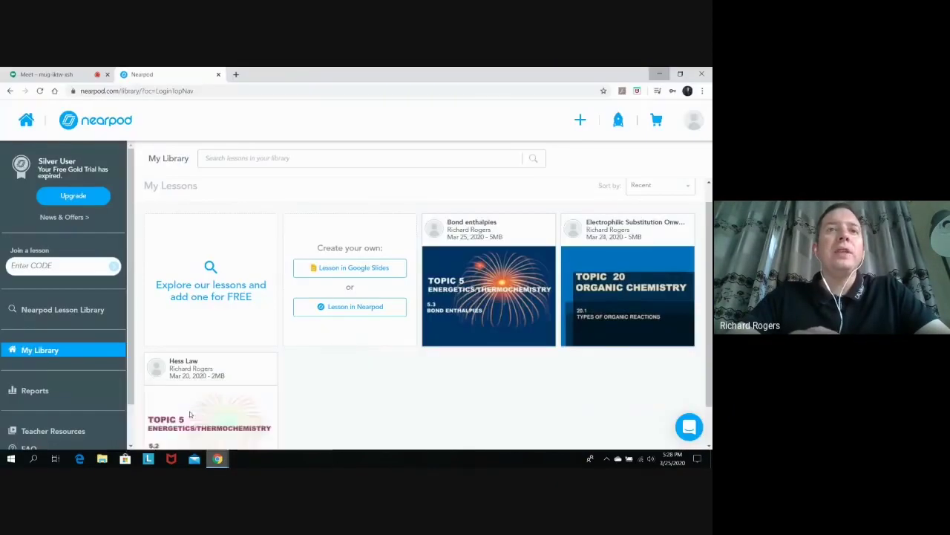
click(351, 309)
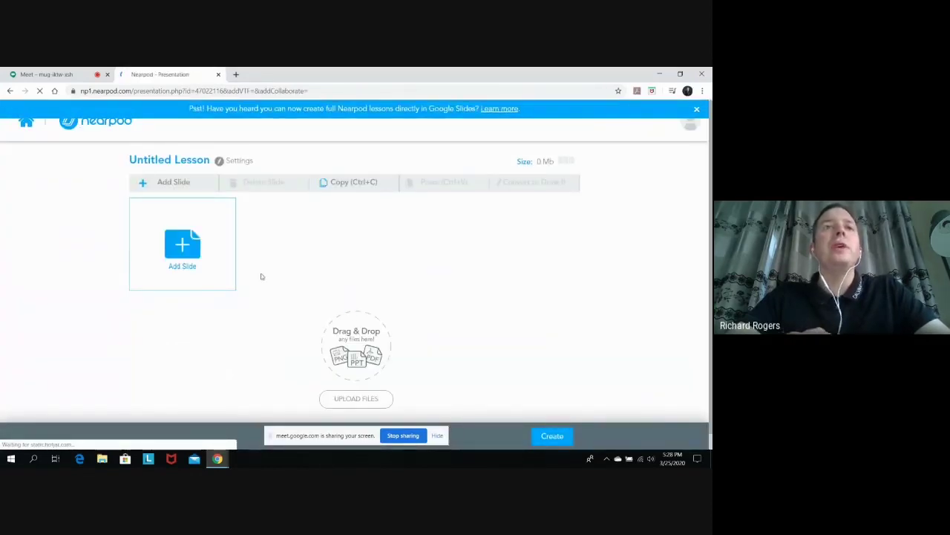
Step: Examine the content types that can be added as a slide, then close the choices without adding one
click(182, 245)
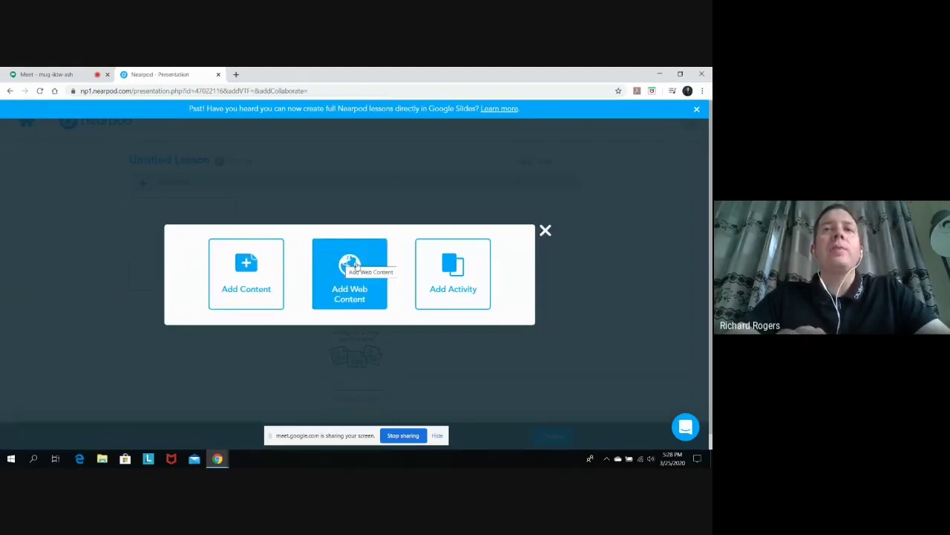
click(250, 298)
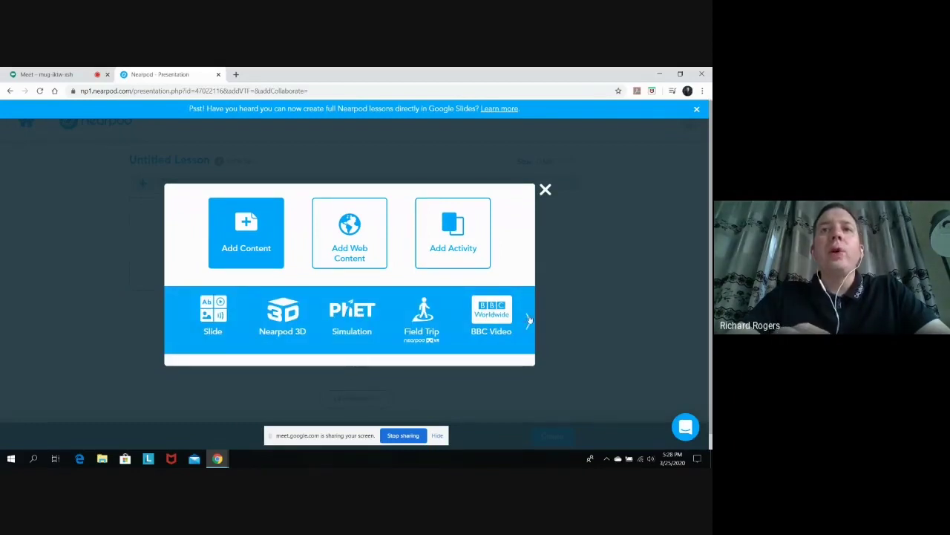
click(528, 319)
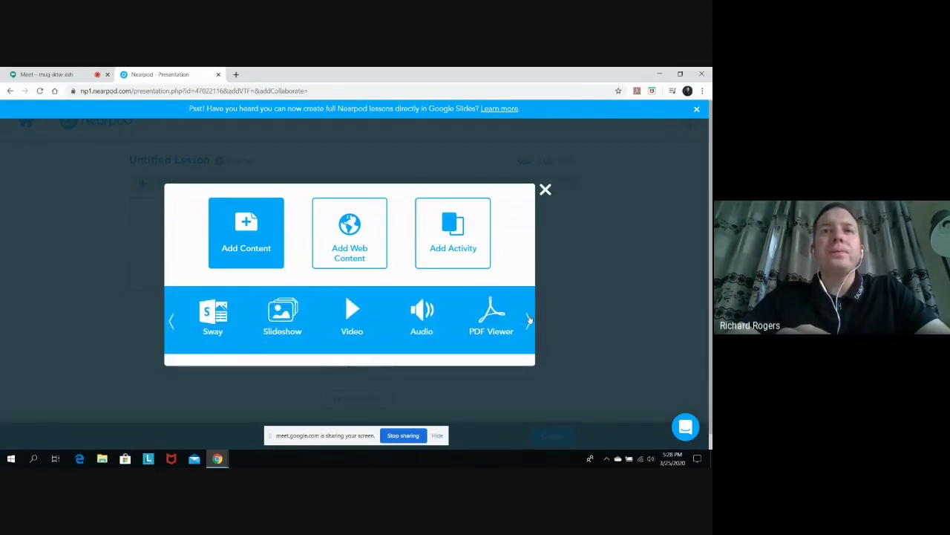
click(528, 320)
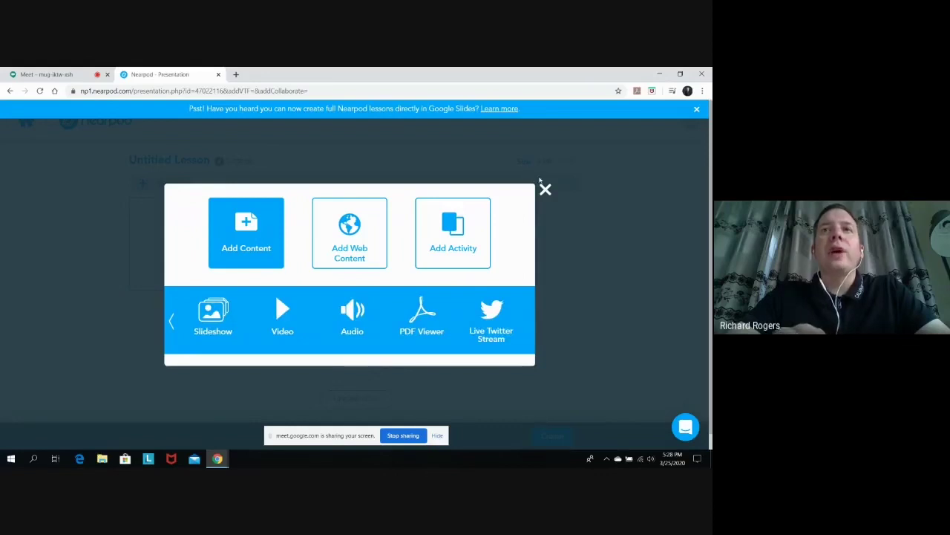
click(546, 188)
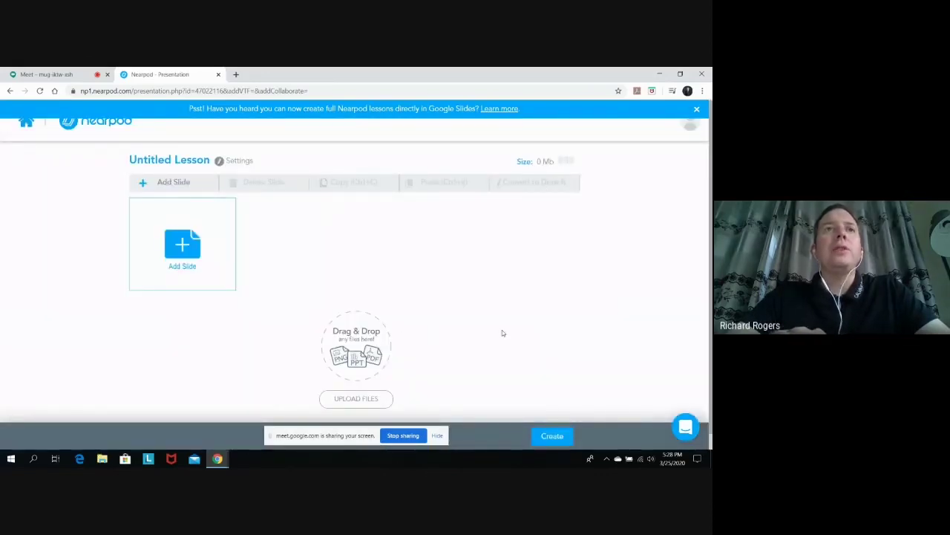
Step: Upload the 2.1 THE NUCLEAR ATOM PDF from the desktop into the lesson as individual slides
click(355, 397)
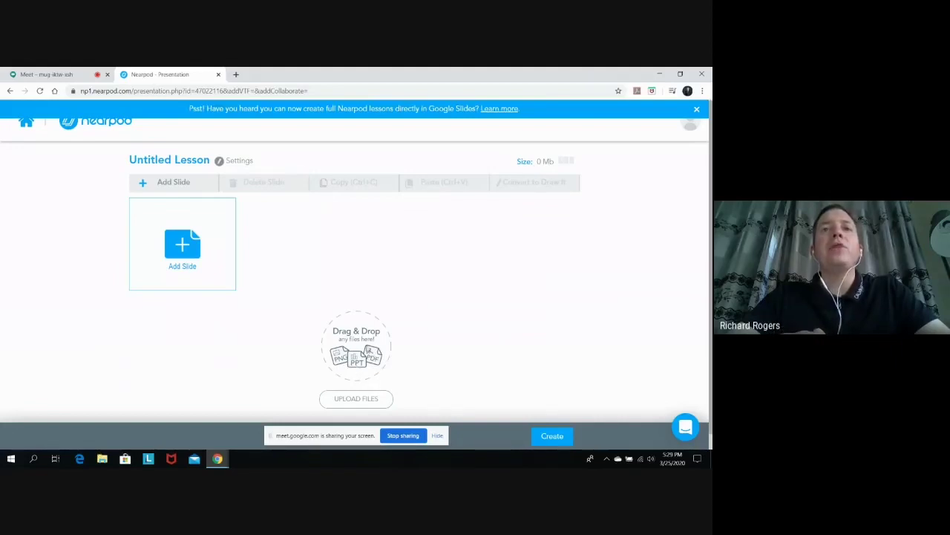
click(369, 399)
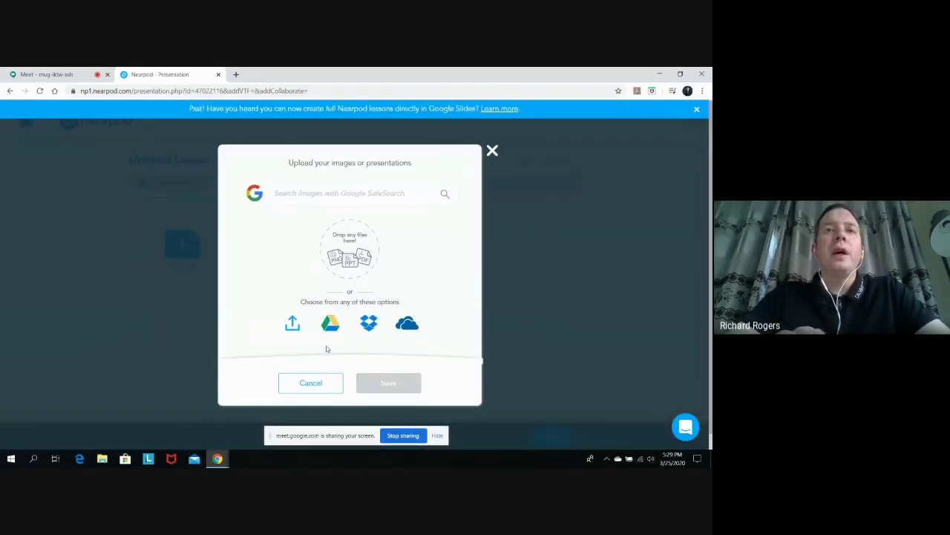
click(293, 324)
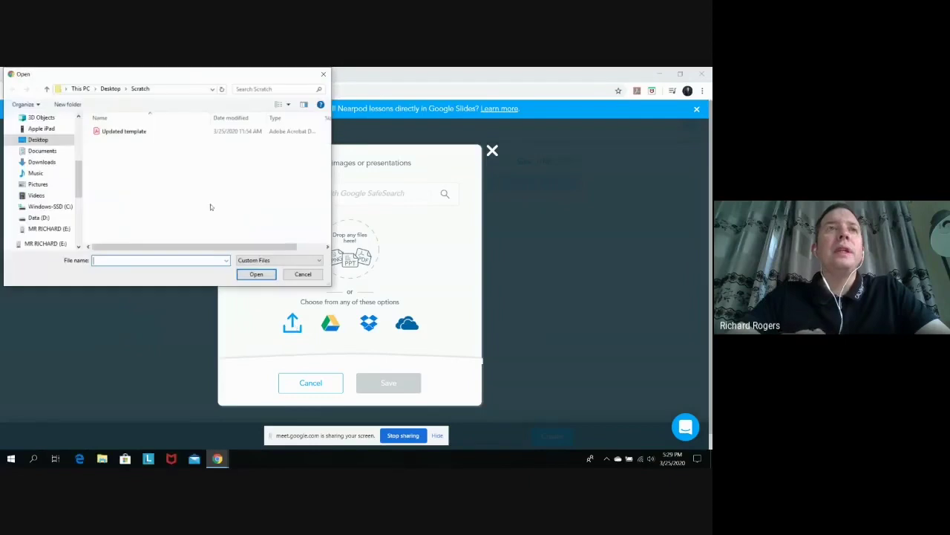
scroll(74, 133, up, 5)
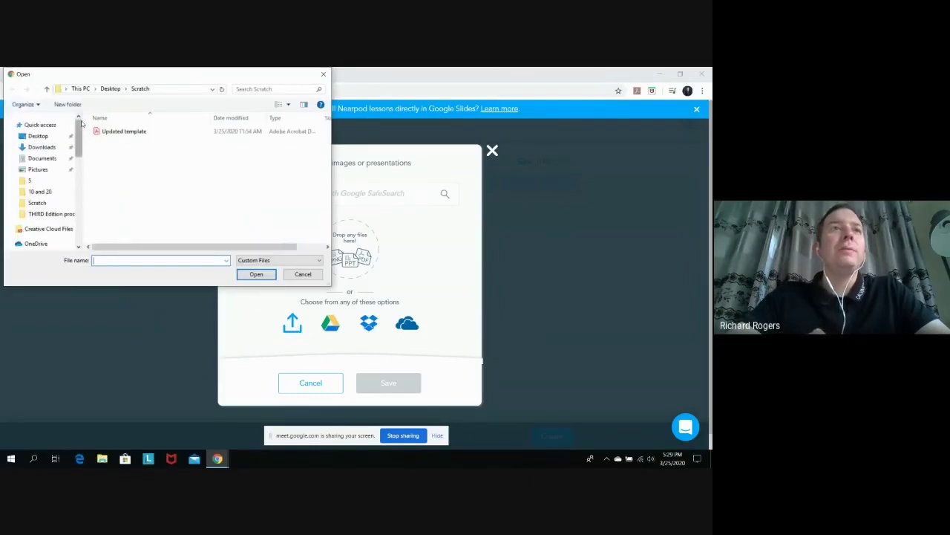
click(59, 137)
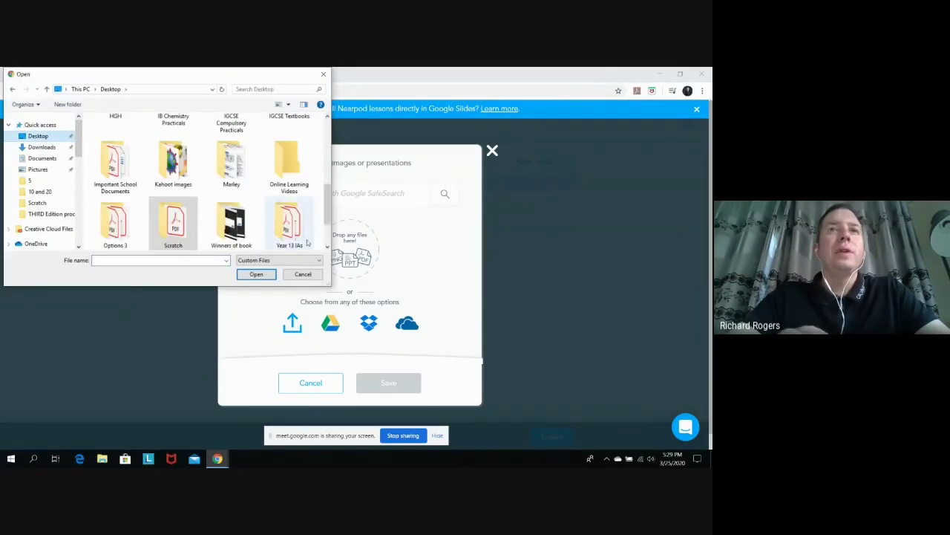
click(326, 247)
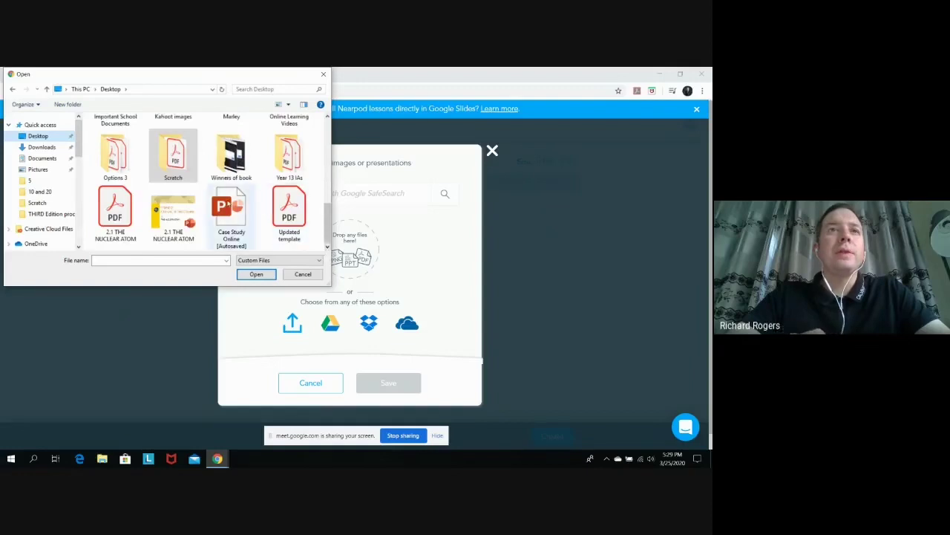
click(132, 199)
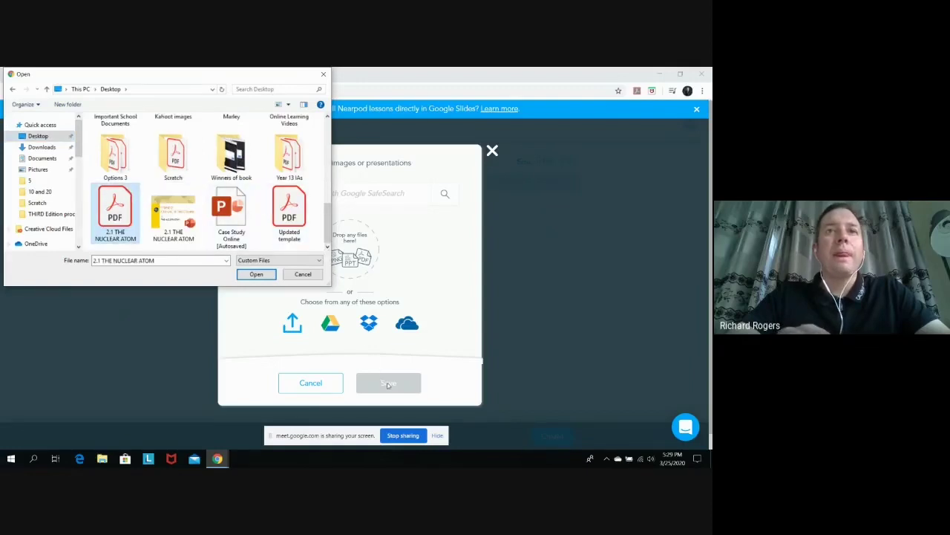
click(256, 274)
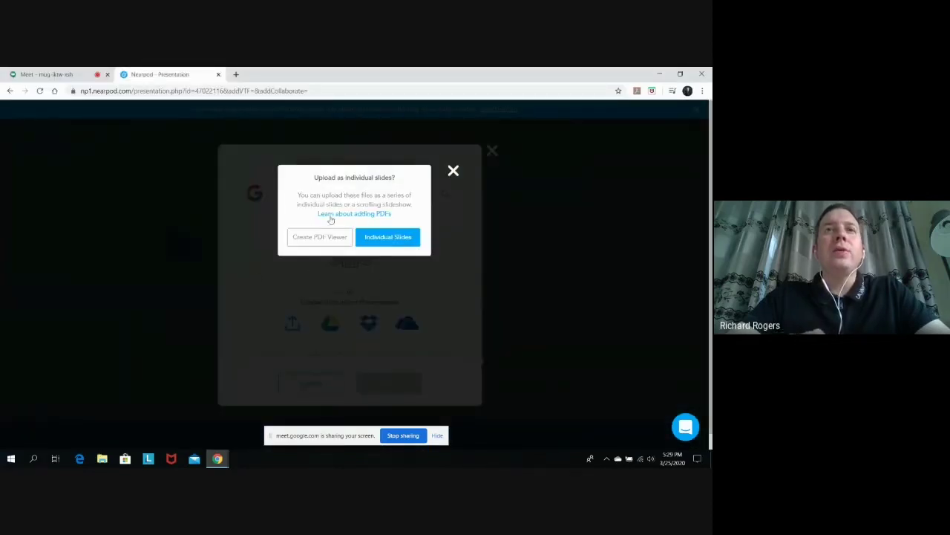
click(393, 238)
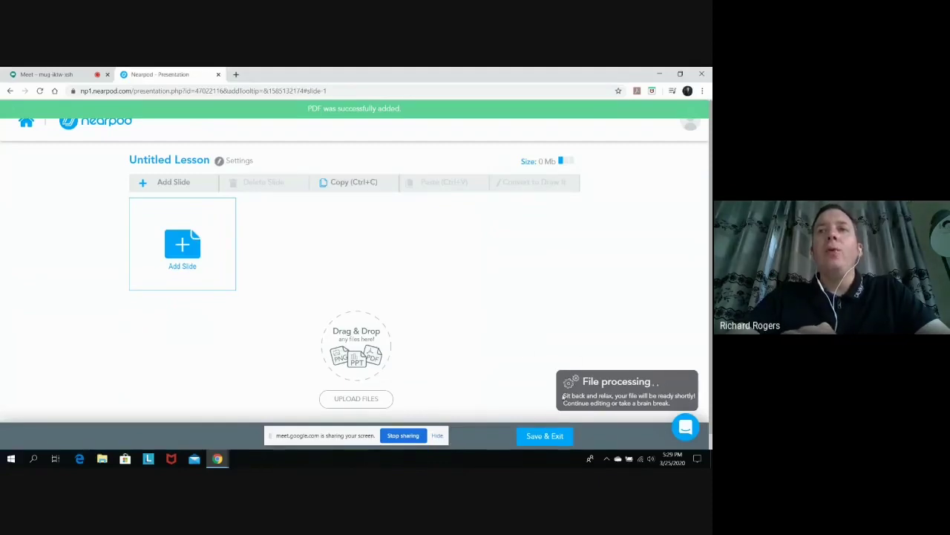
Step: Rename the untitled lesson to "Atomic Structure 2.1"
click(170, 160)
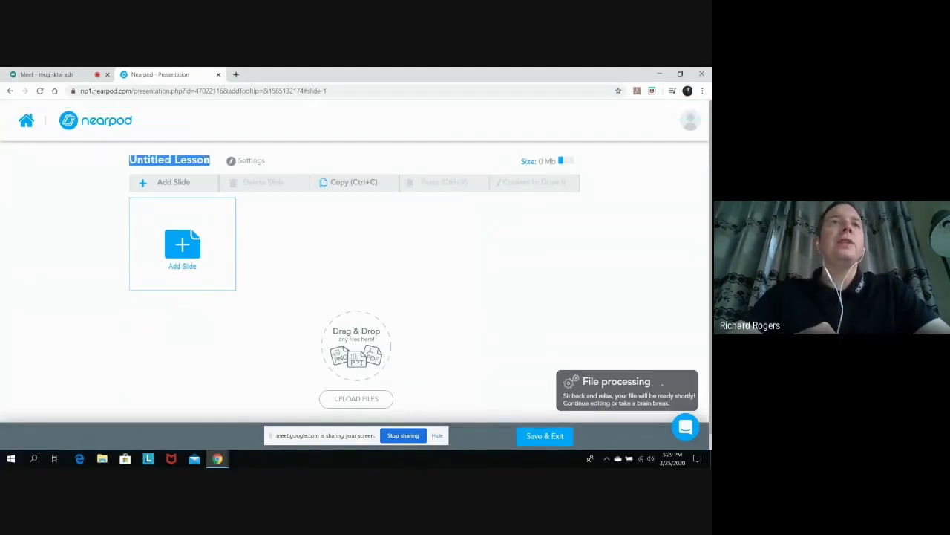
key(BackSpace)
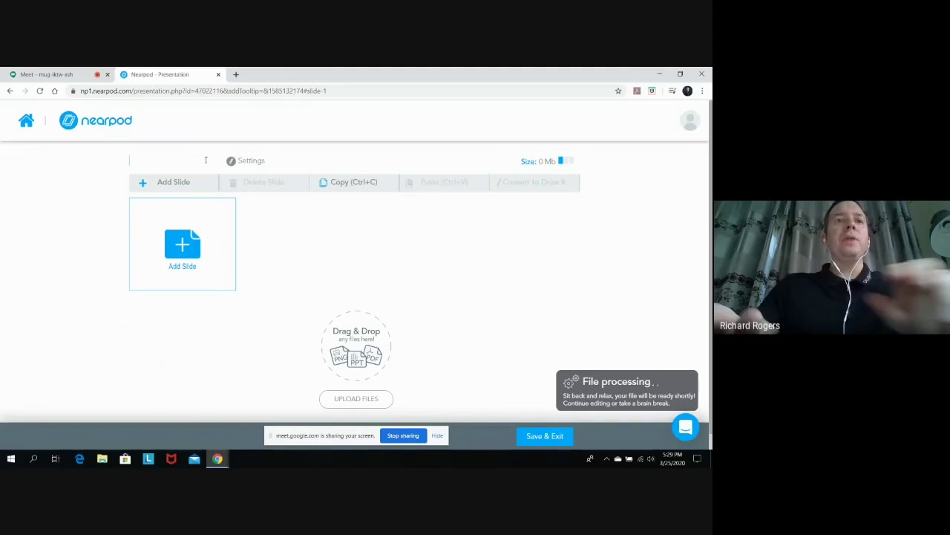
text(At)
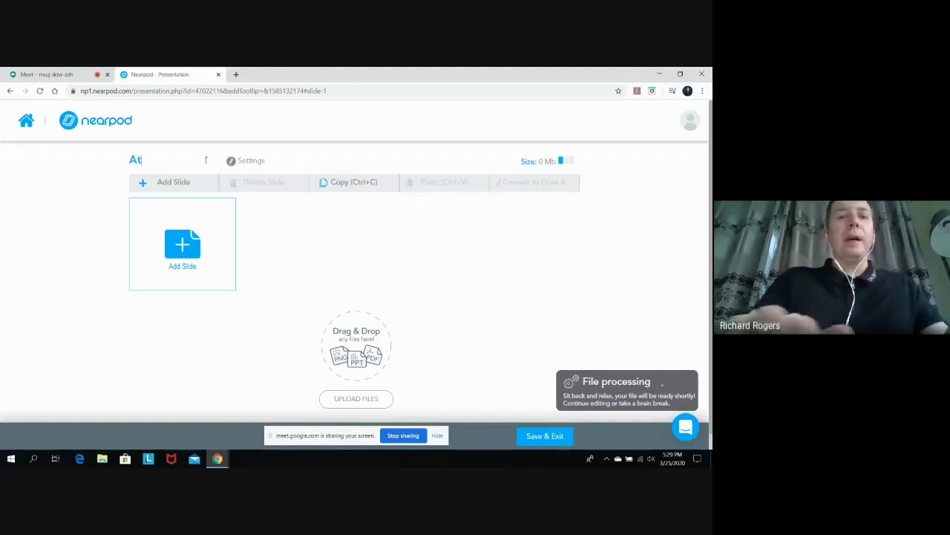
text(omic St)
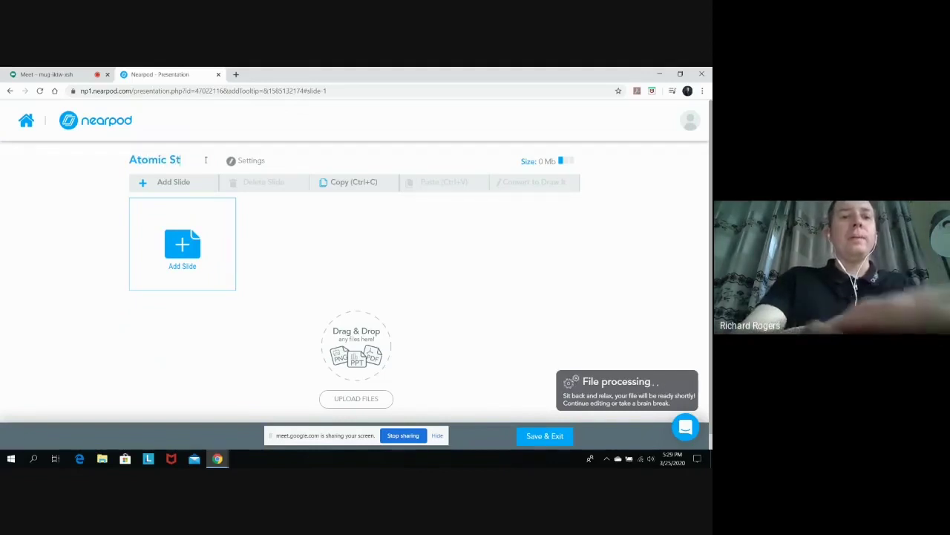
text(ructu)
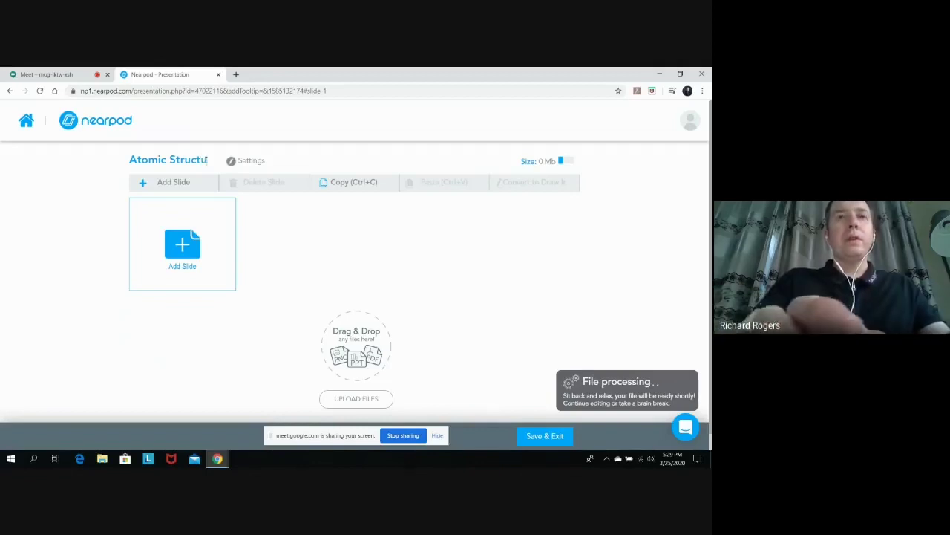
text(re 2.1)
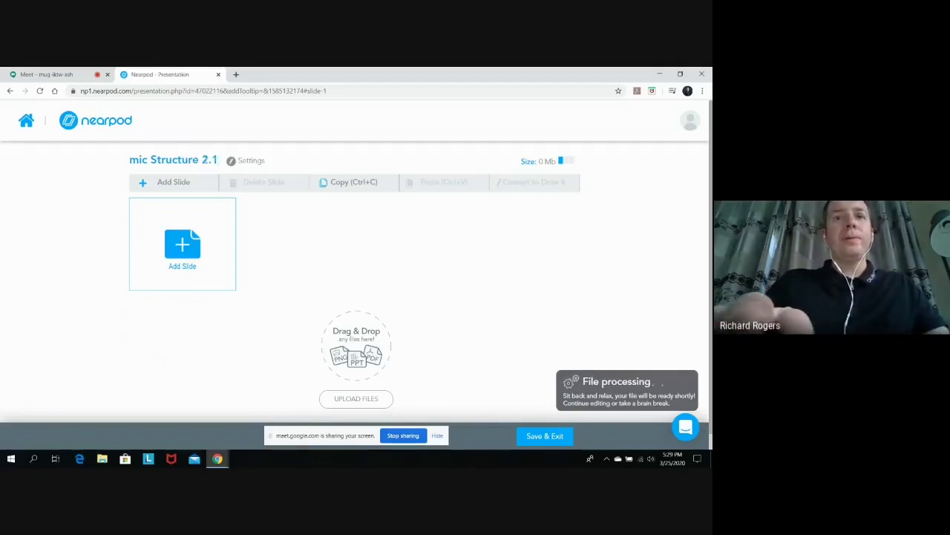
Step: Extend the lesson title with "IB Chemistry" so it reads "Atomic Structure 2.1 IB Chemistry"
text(IB C)
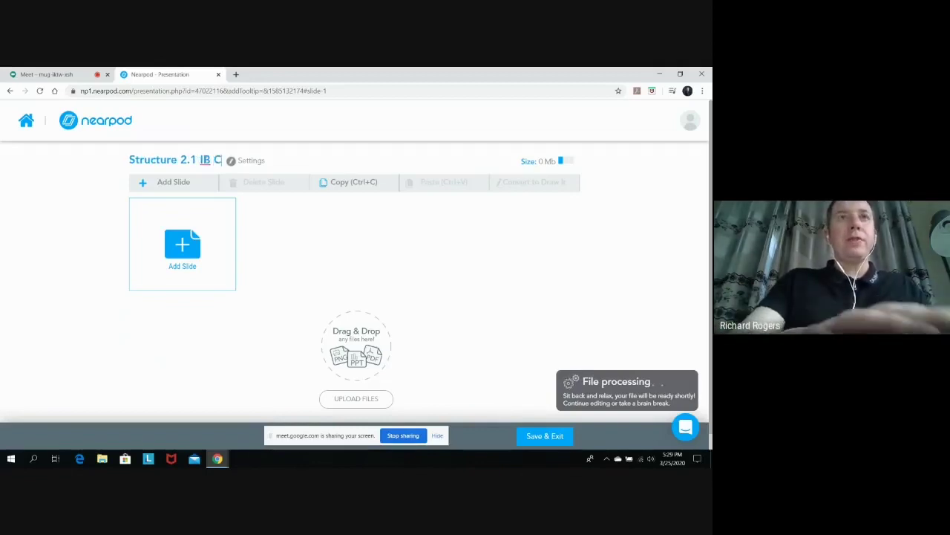
text(hemistry)
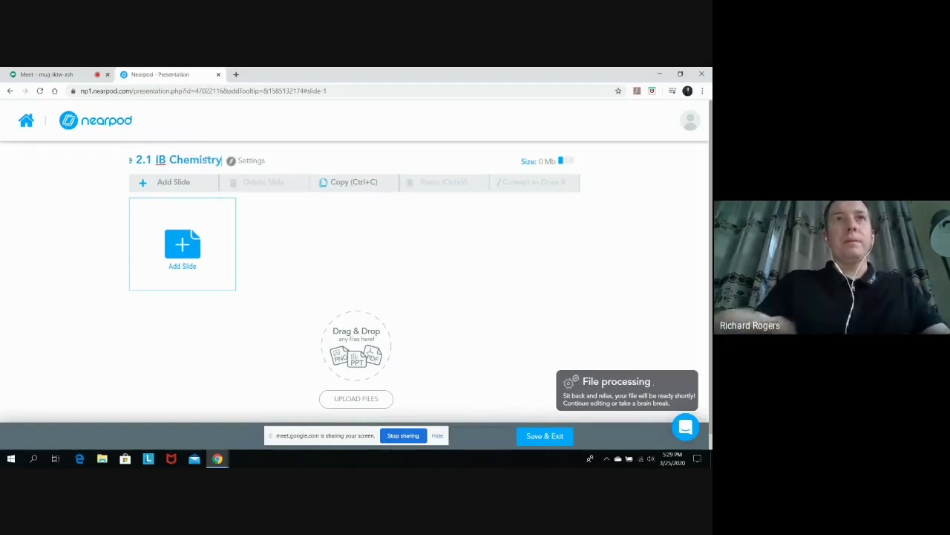
click(350, 251)
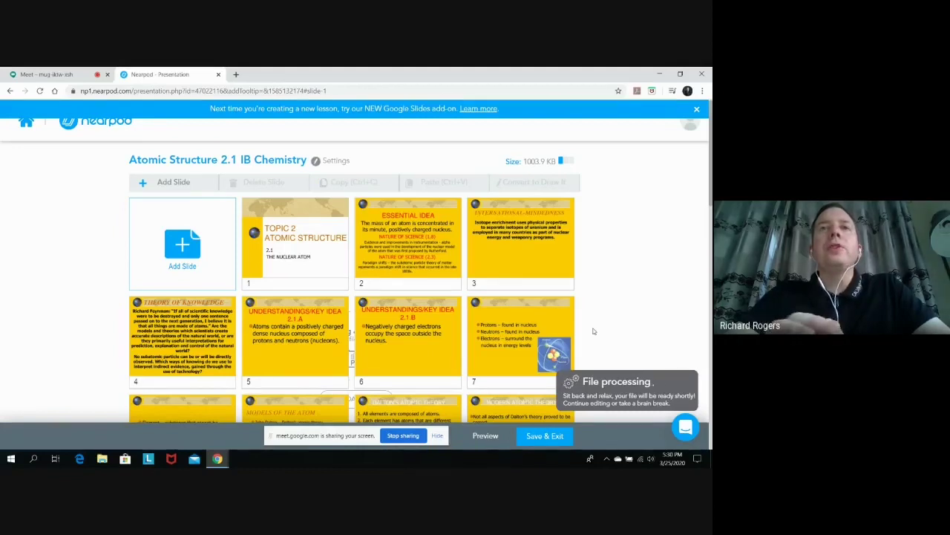
Step: Look through the slides imported from the PDF, from the title slide down to the last ones and back
click(309, 221)
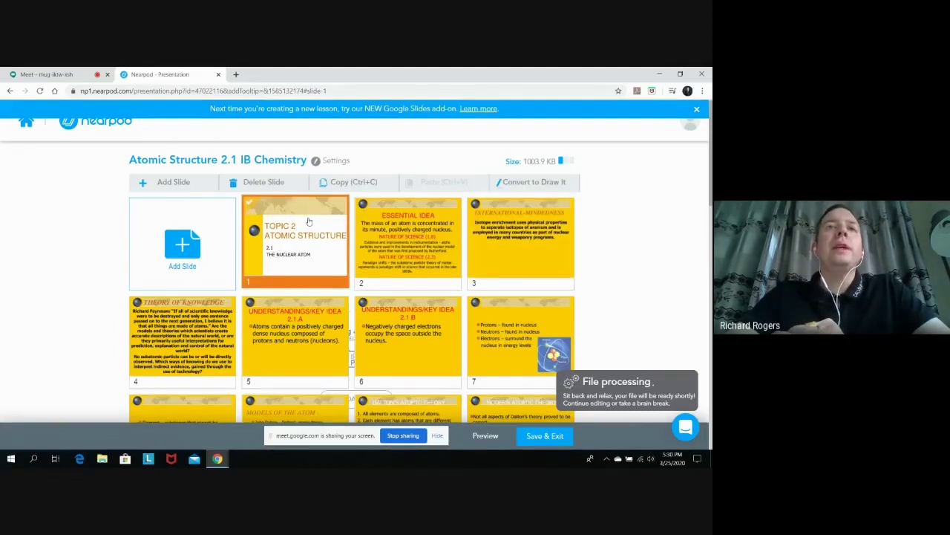
key(Right)
key(Right)
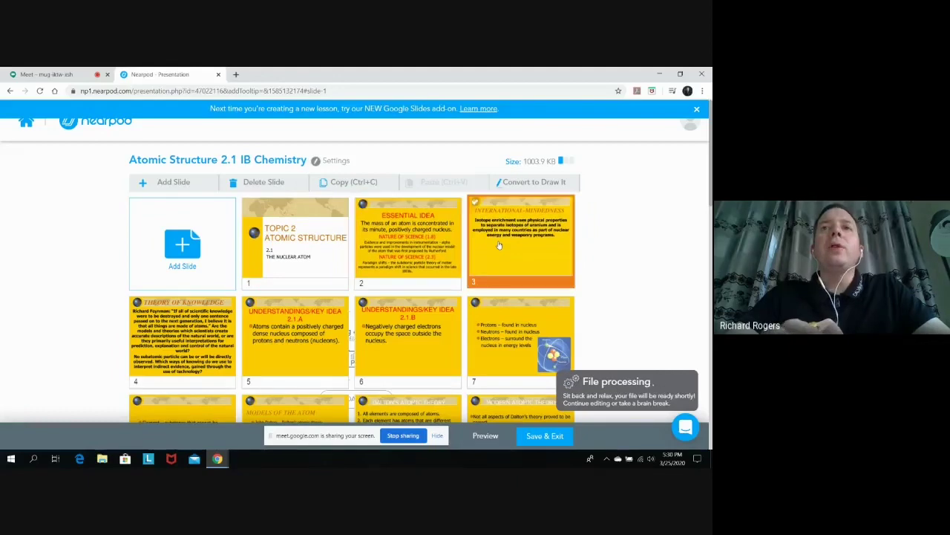
key(Right)
key(Right)
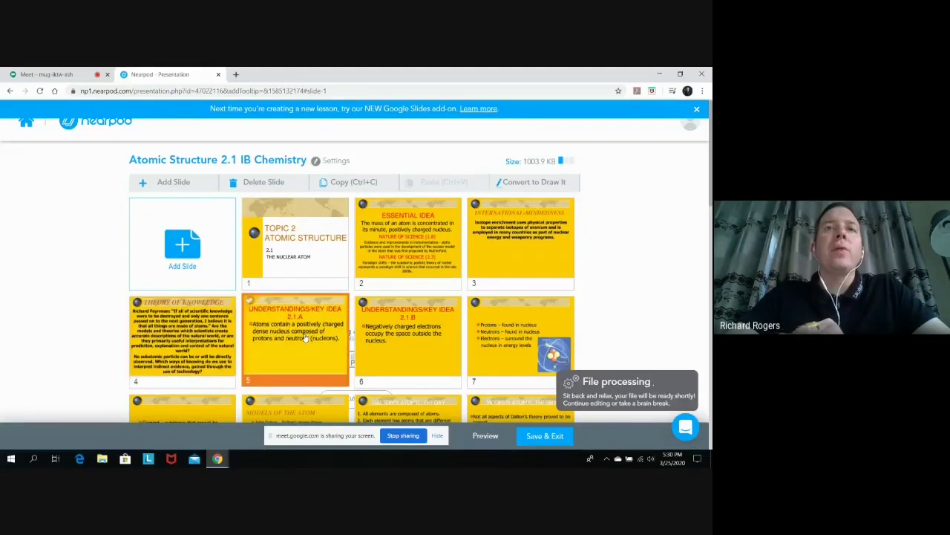
scroll(397, 349, down, 4)
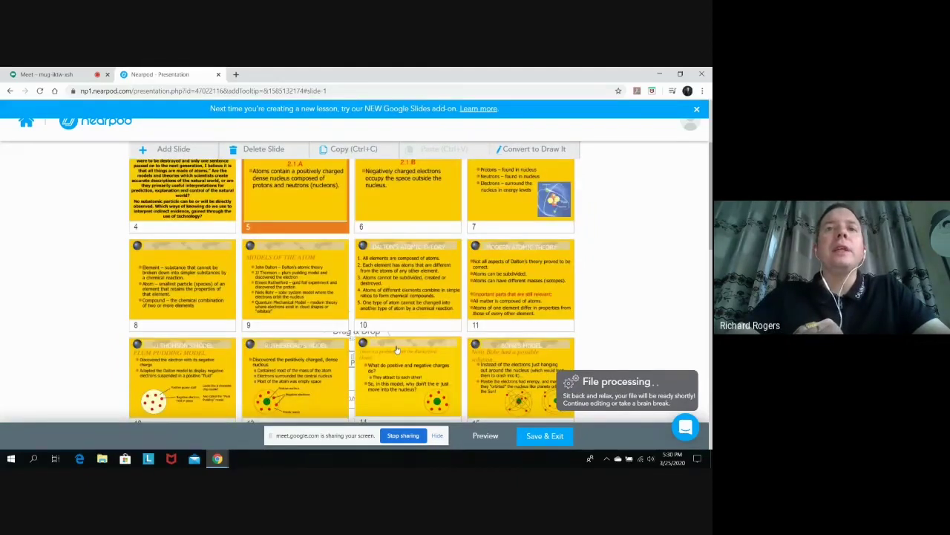
scroll(397, 349, down, 4)
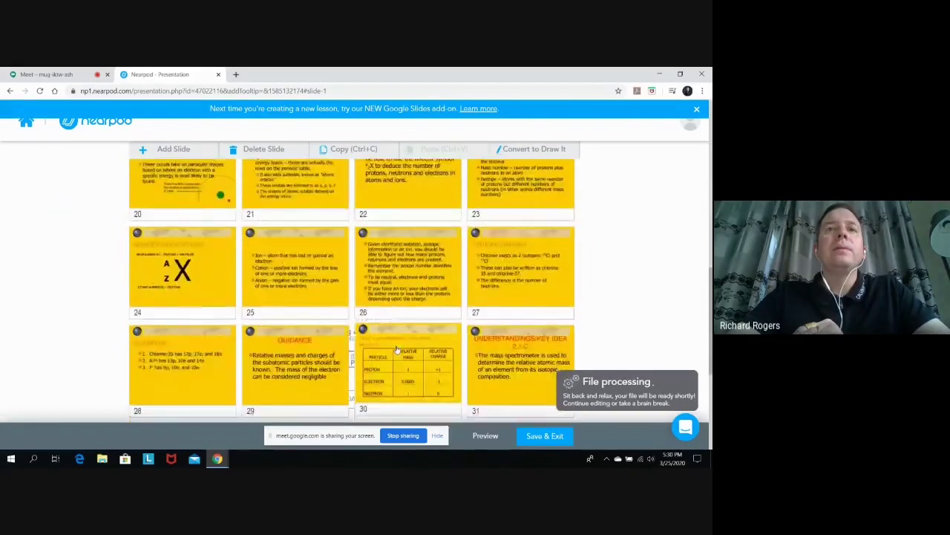
scroll(398, 349, down, 1)
scroll(397, 349, up, 6)
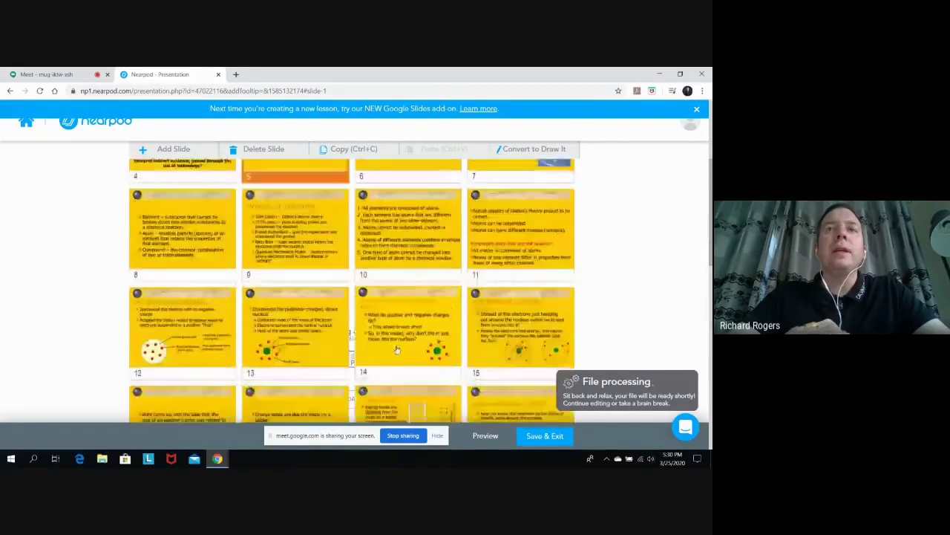
scroll(397, 350, up, 2)
scroll(397, 350, up, 1)
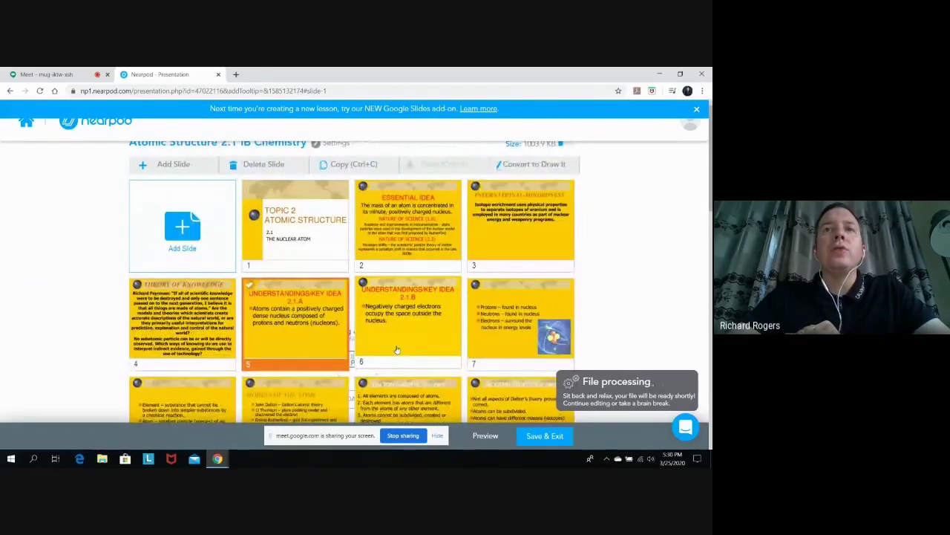
Step: Add a Collaborate! activity after slide 7, the one on protons, neutrons and electrons, with the topic "Atomic Structure"
click(520, 336)
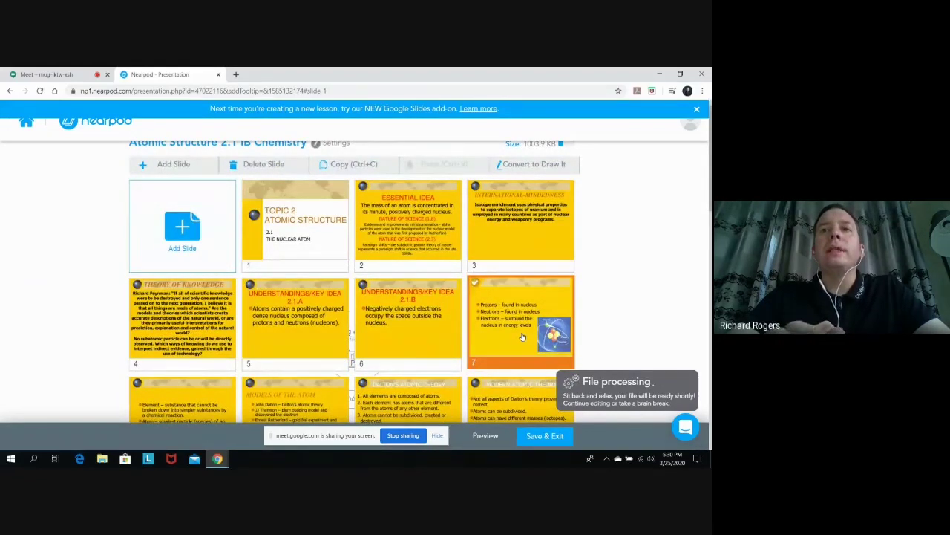
right_click(522, 337)
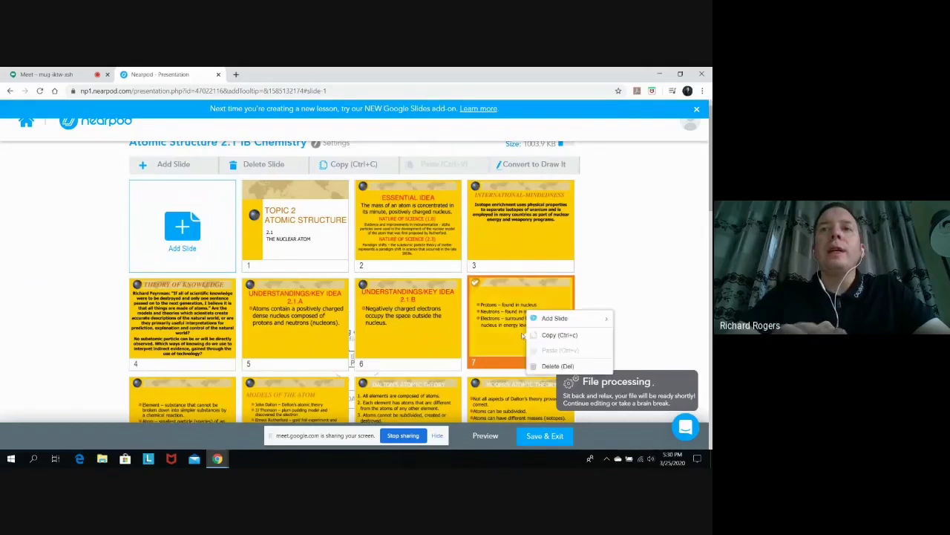
mouse_move(558, 320)
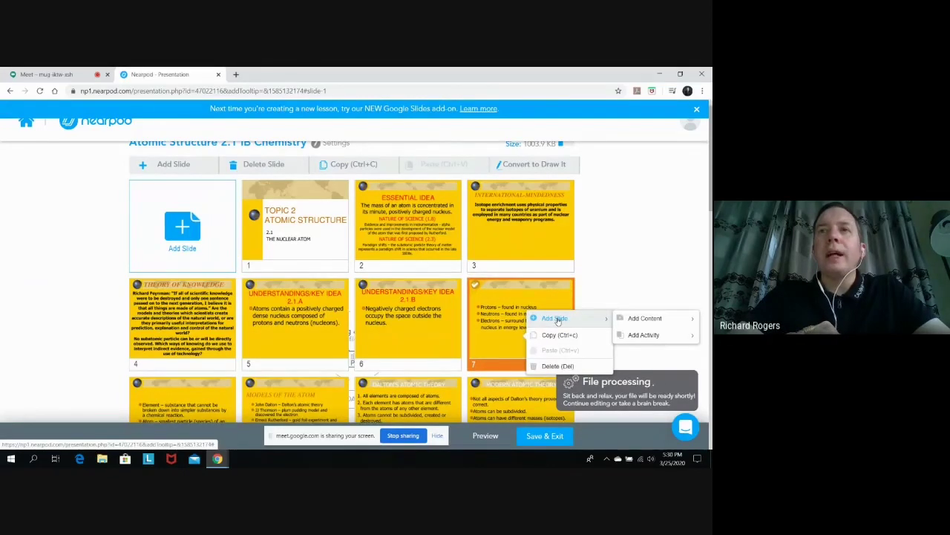
mouse_move(652, 336)
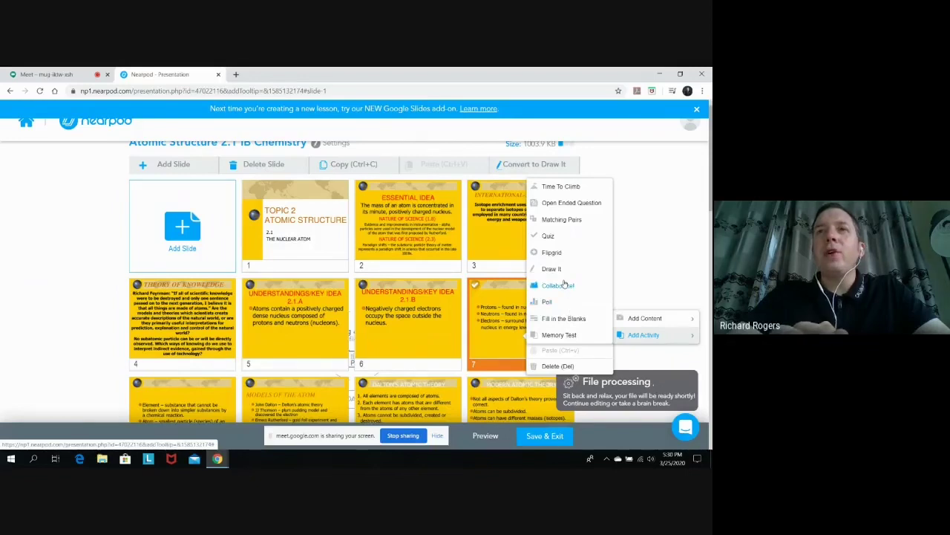
click(563, 285)
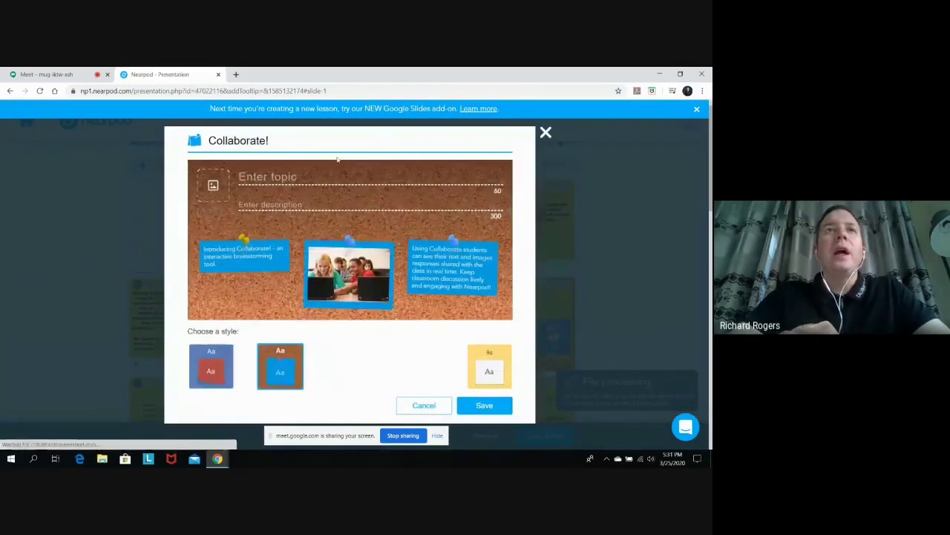
click(324, 172)
text(Atomic Str)
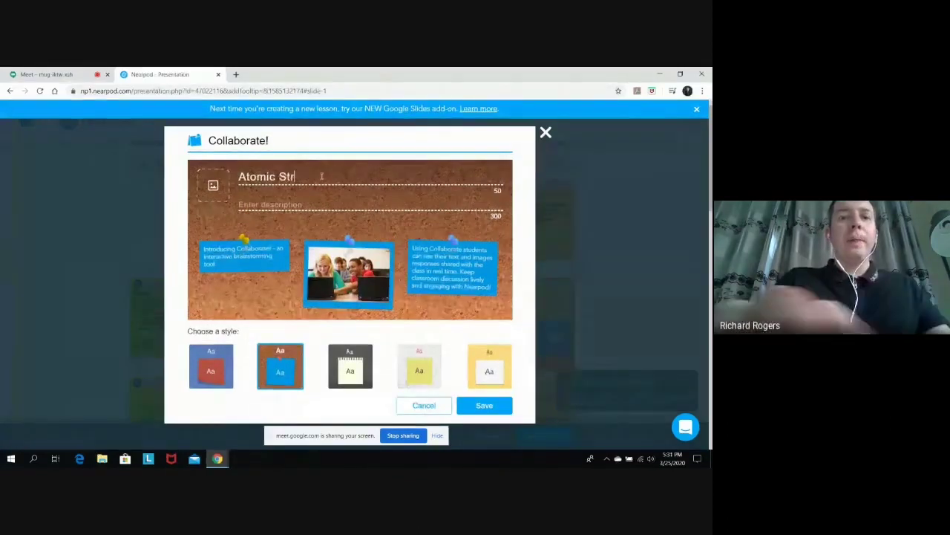
text(ucture)
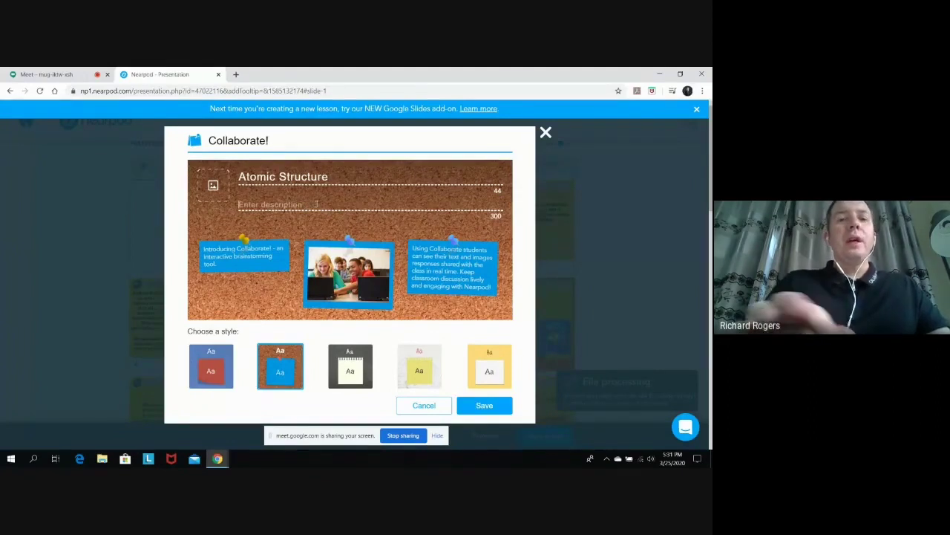
Step: Enter the Collaborate! description "State the relative mass and charge of protons, neutrons and electrons."
click(316, 203)
text(D)
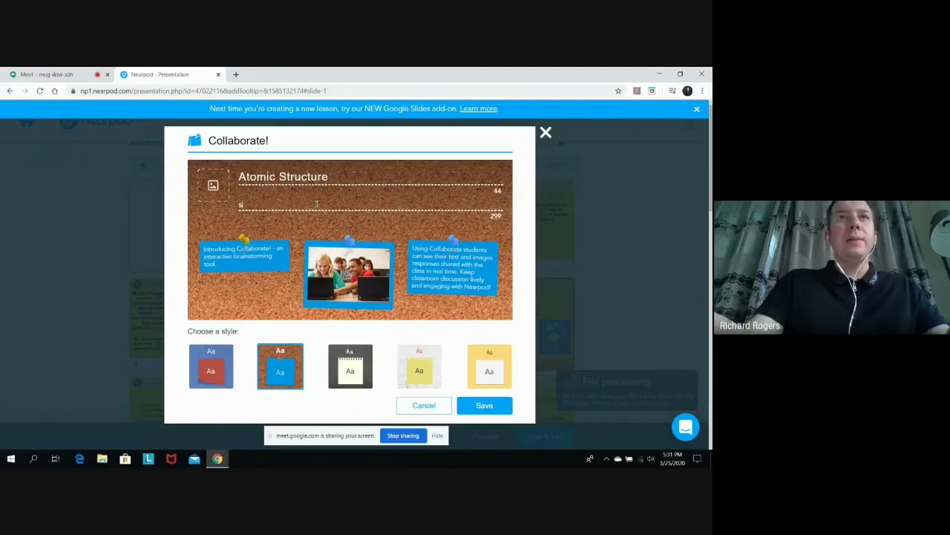
key(BackSpace)
text(State)
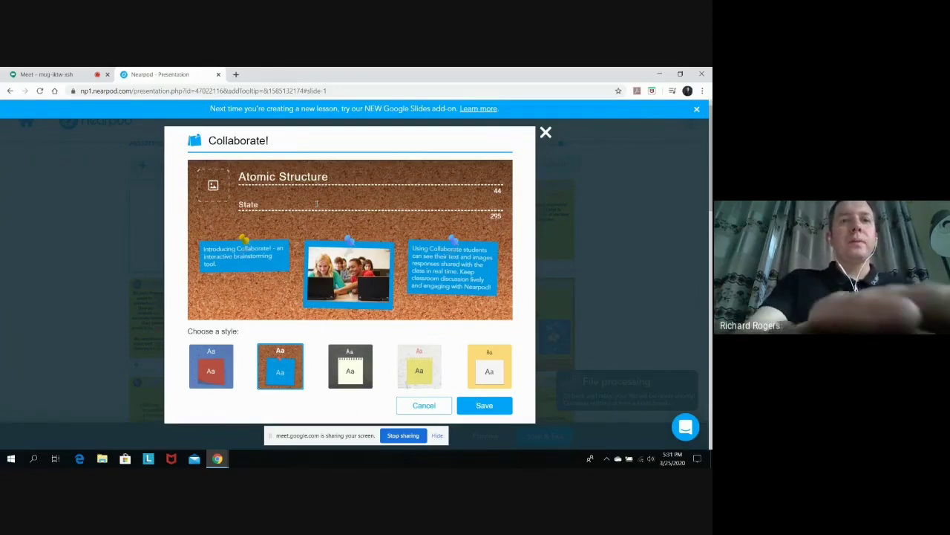
text( the relative )
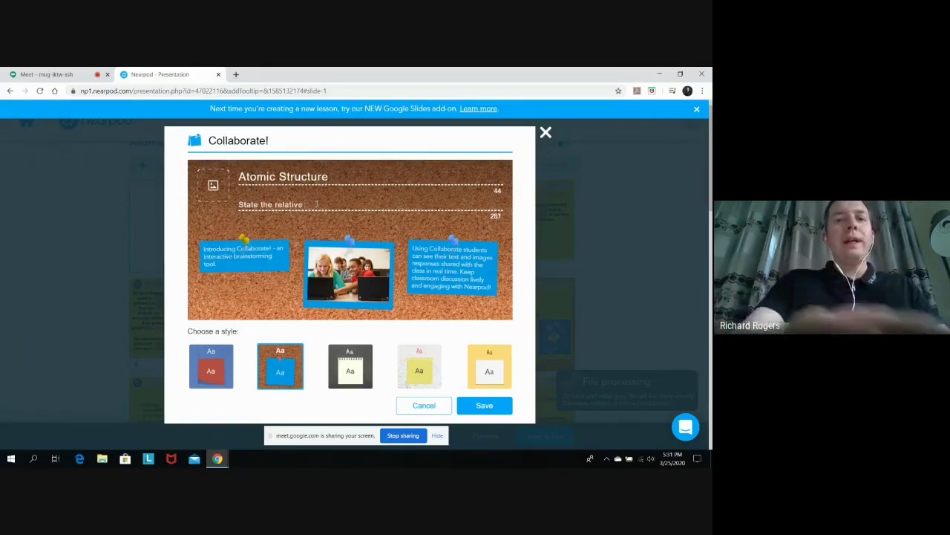
text(mass and cha)
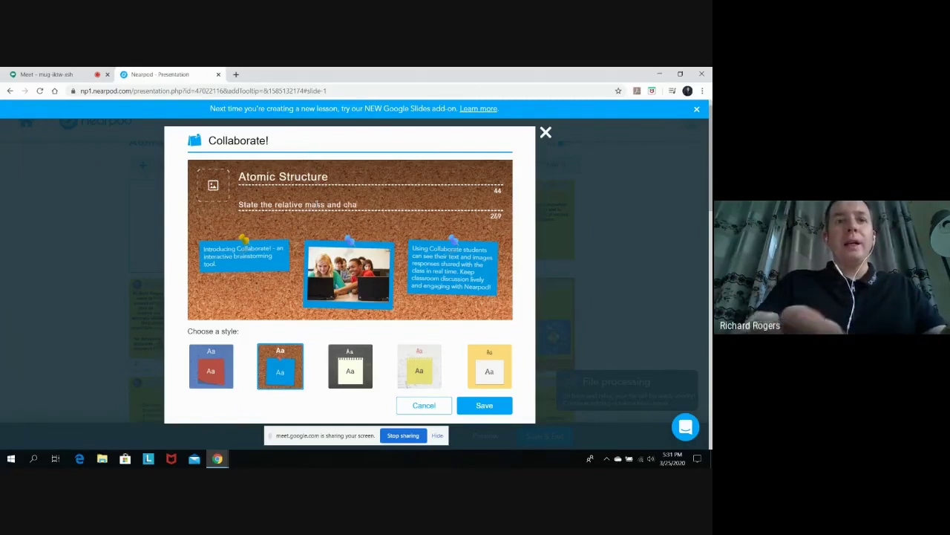
text(rge of pr)
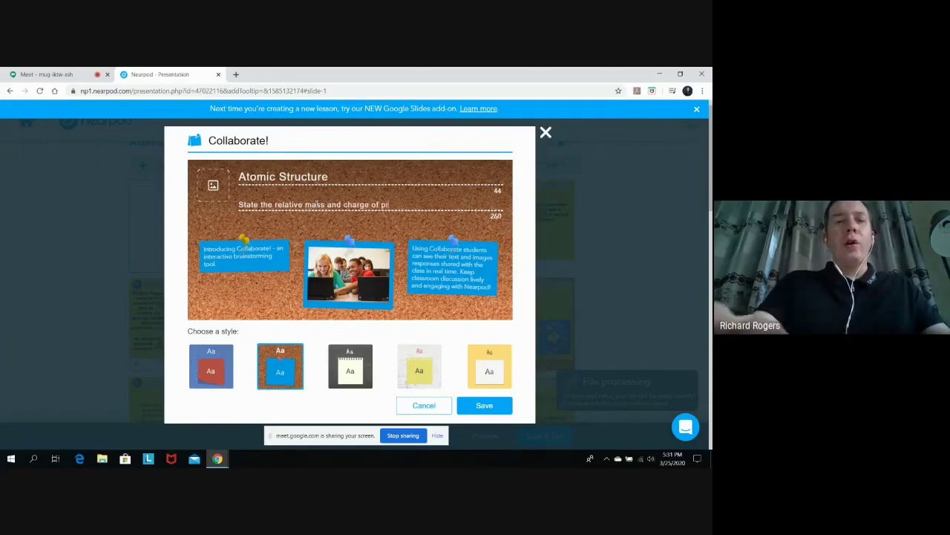
text(otons, ne)
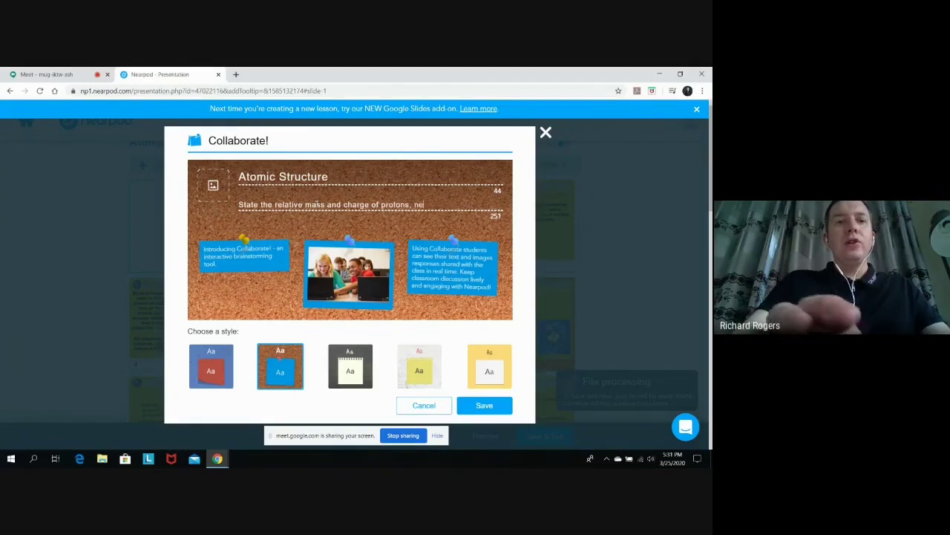
text(utrai)
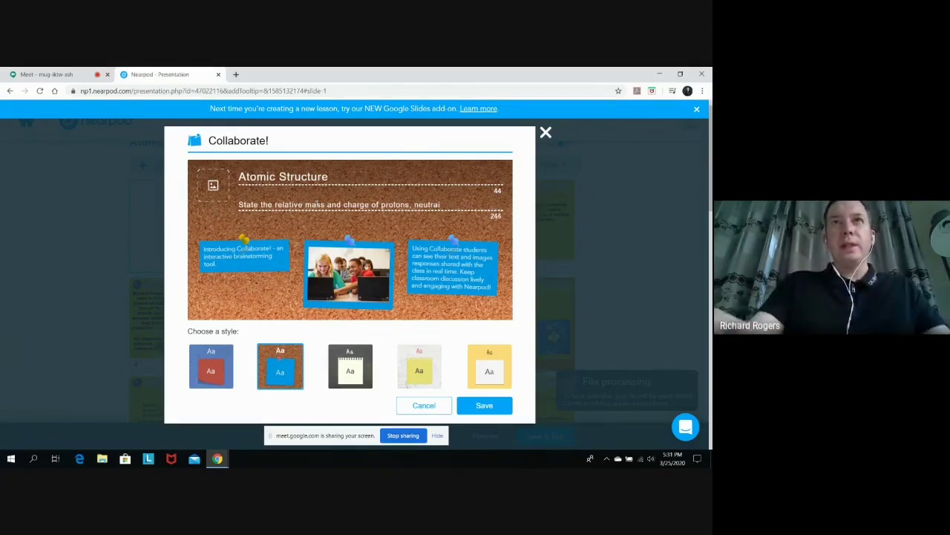
text(onand e)
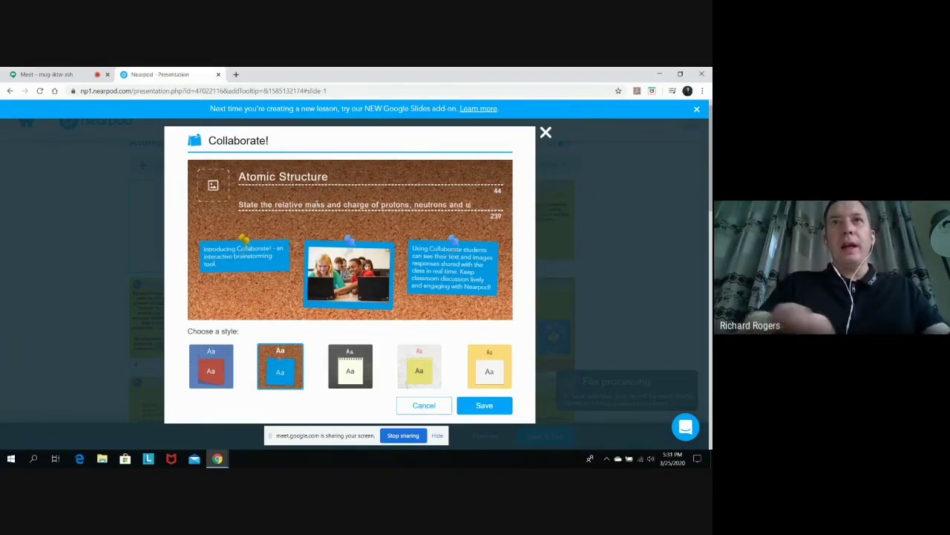
text(lectrons)
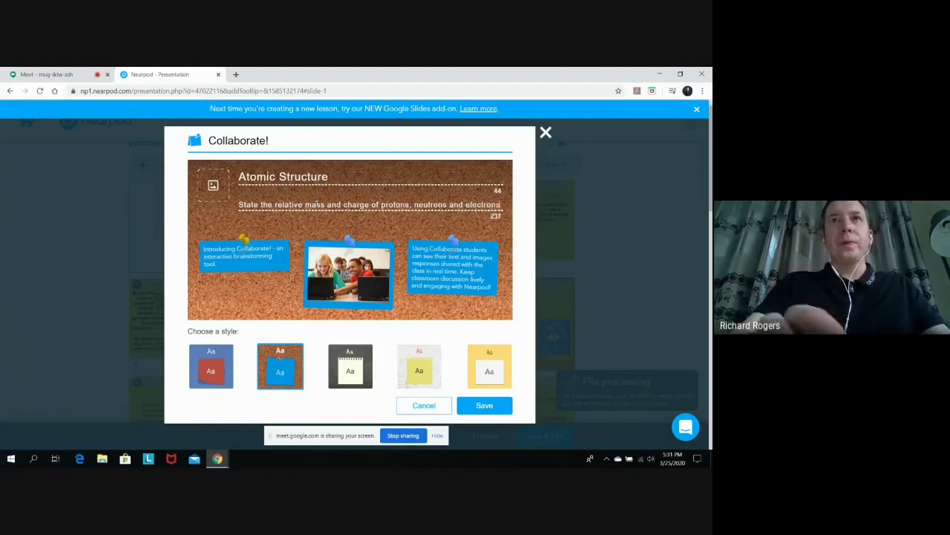
text(.)
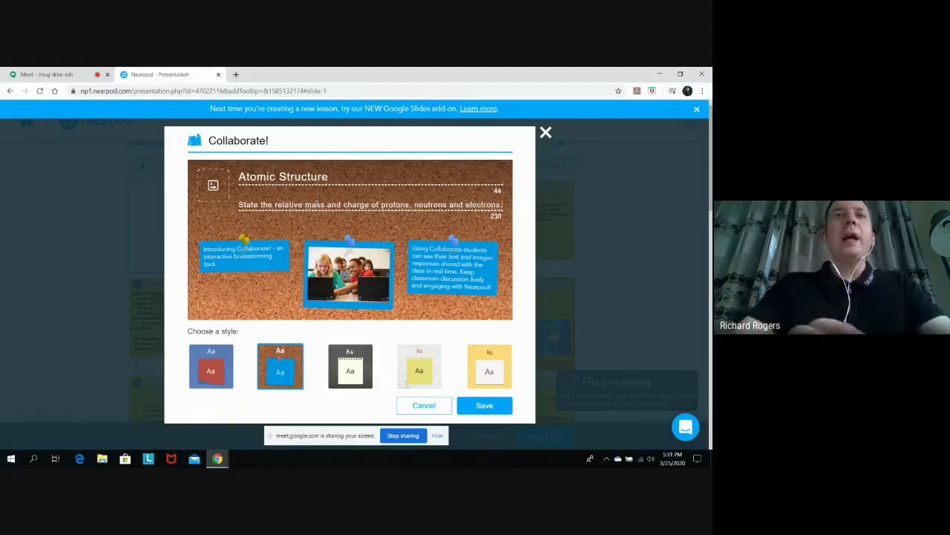
Step: Apply the yellow board style with white notes to the Collaborate! activity and save it
click(483, 359)
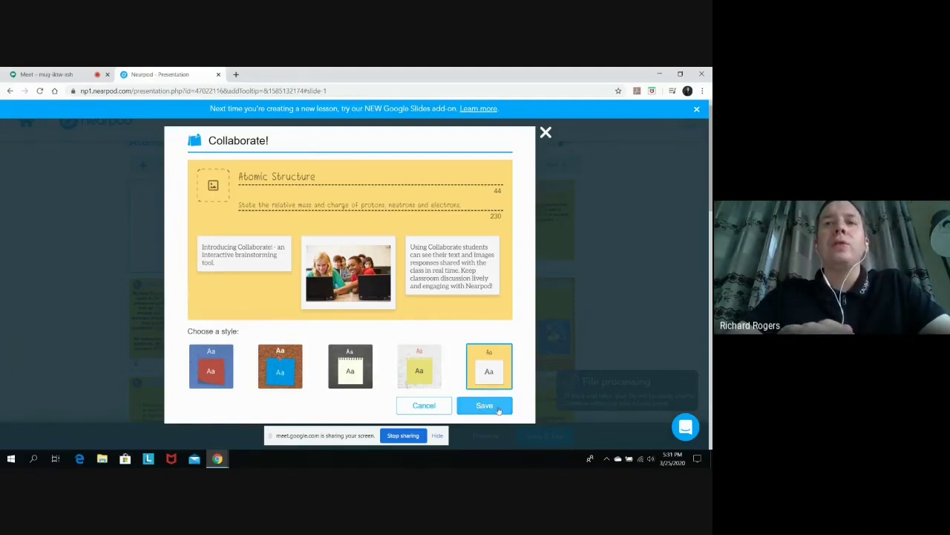
click(499, 407)
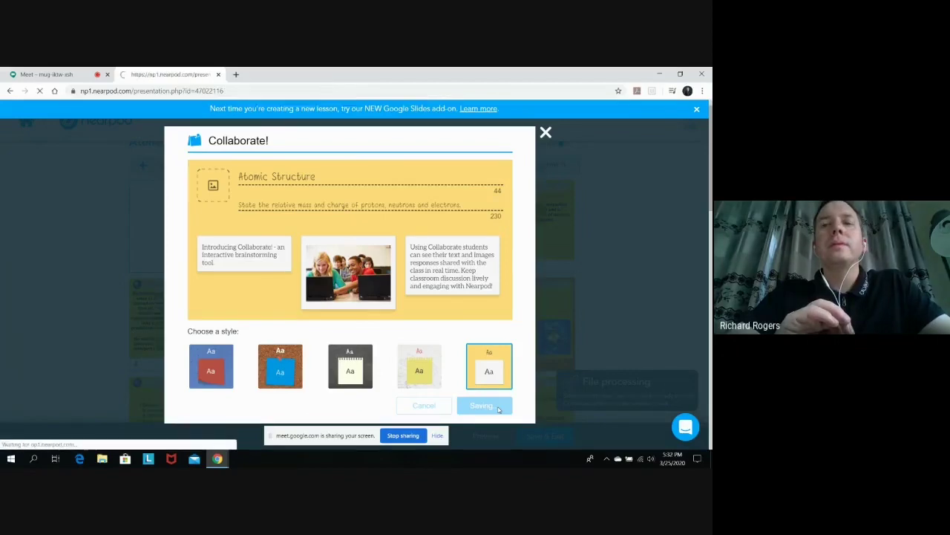
Step: Add a Draw It activity after slide 15, the one on the problem with the Rutherford model
scroll(404, 337, down, 3)
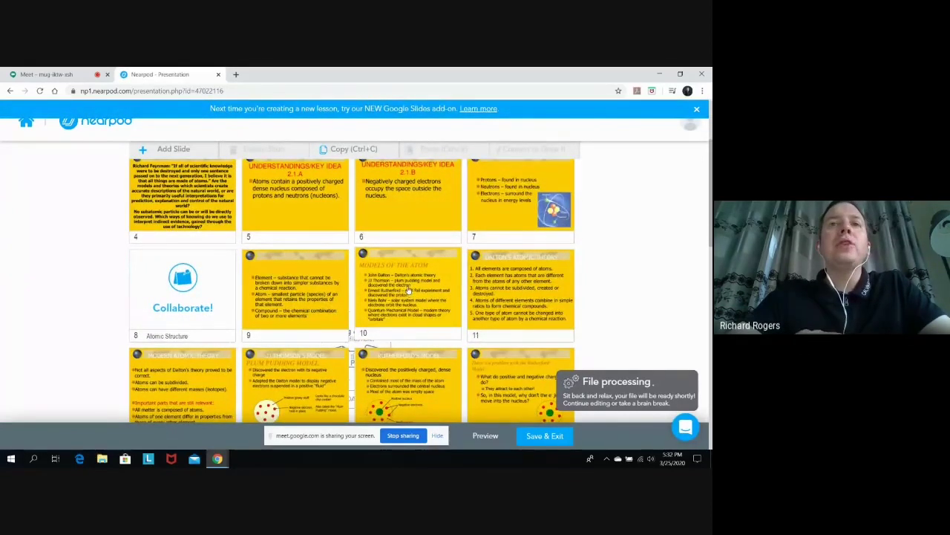
scroll(407, 285, down, 1)
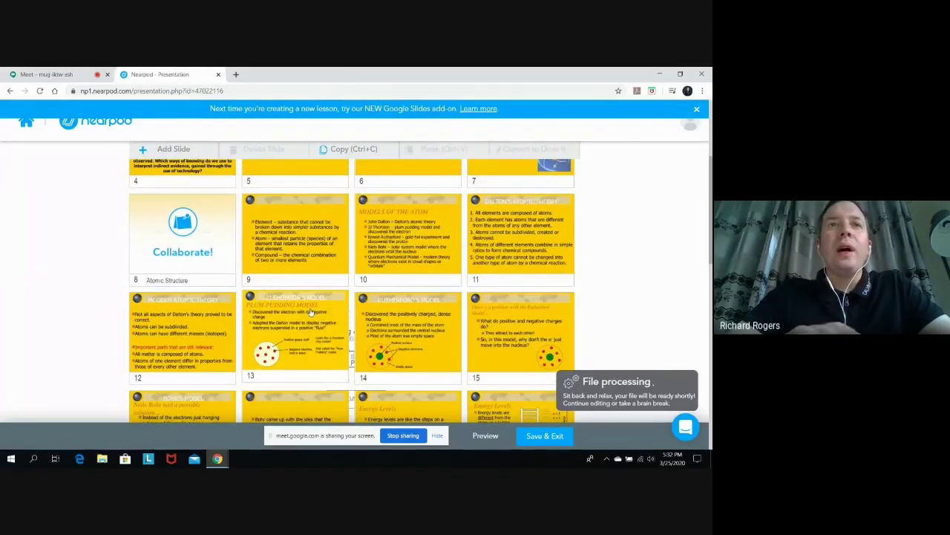
scroll(312, 313, down, 1)
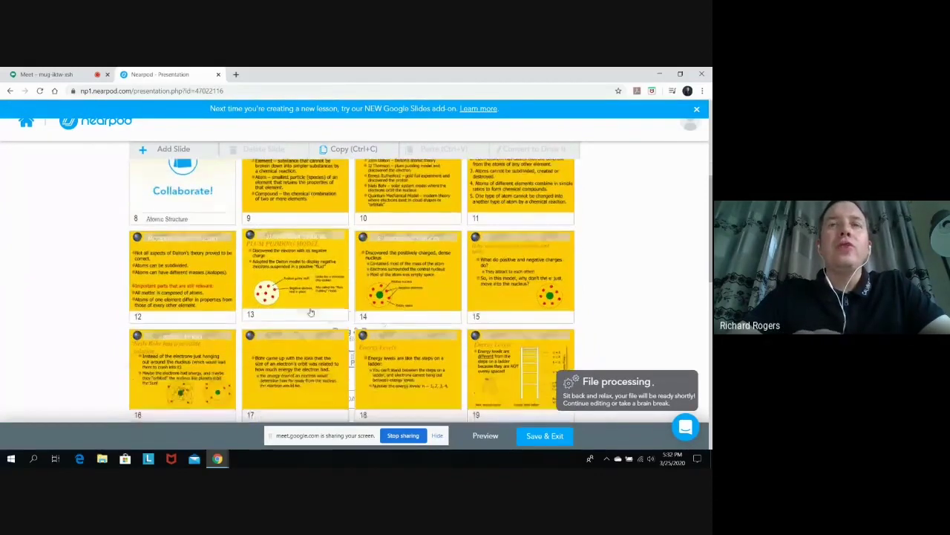
click(517, 269)
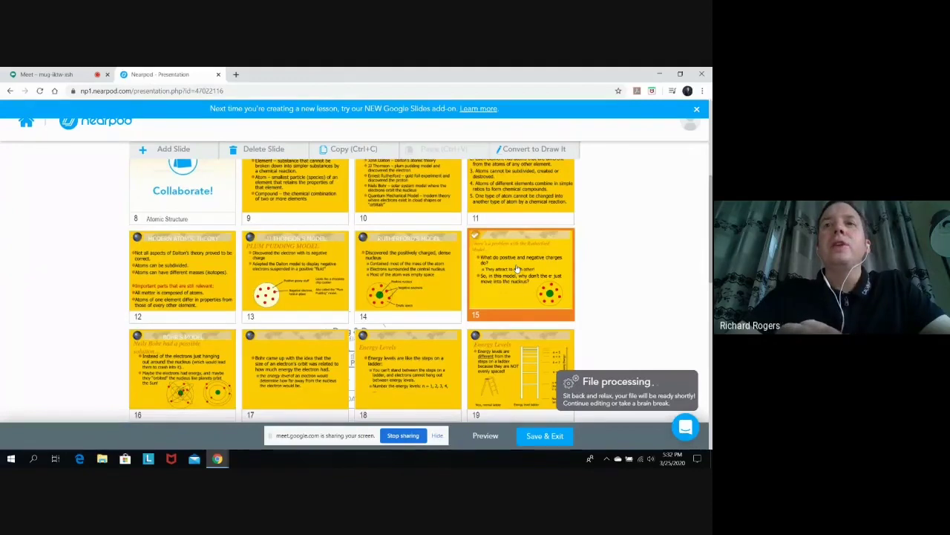
right_click(522, 245)
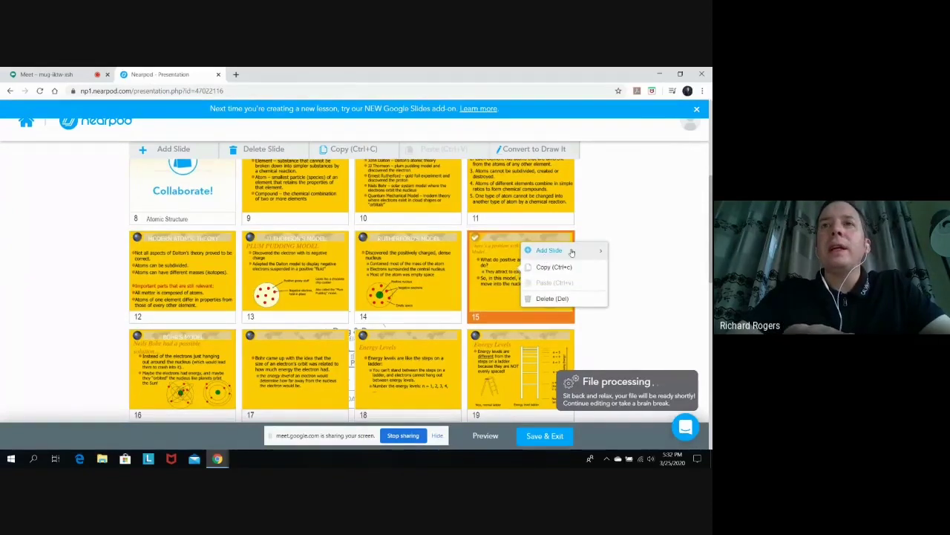
mouse_move(571, 252)
mouse_move(637, 267)
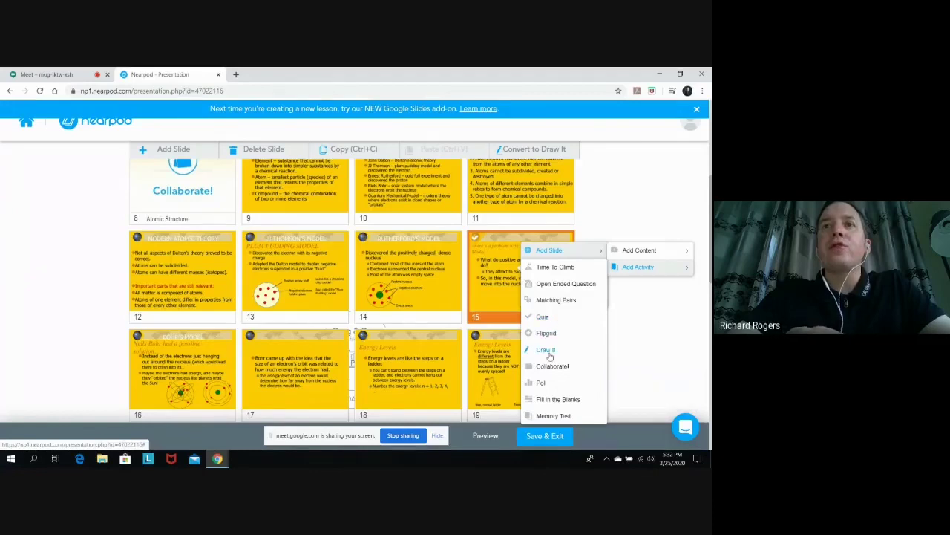
click(548, 351)
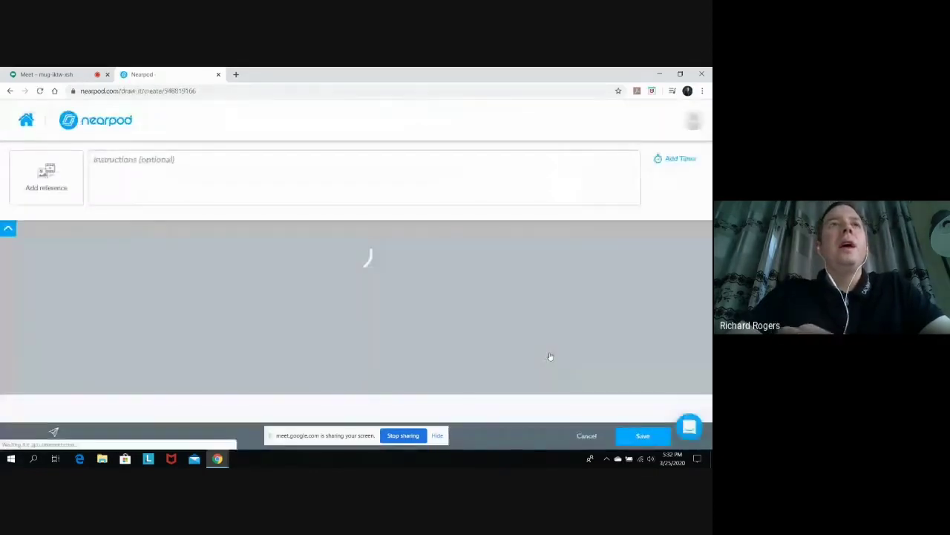
Step: Enter the Draw It instructions "Draw the Bohr model of the atom (this is the IGCSE model you learnt)."
click(180, 170)
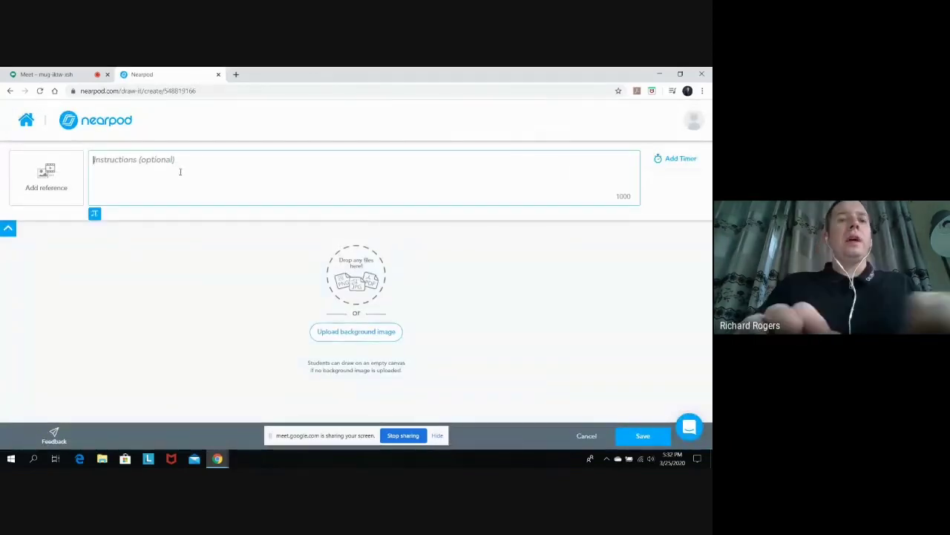
text(Draw the Bio)
text(lo)
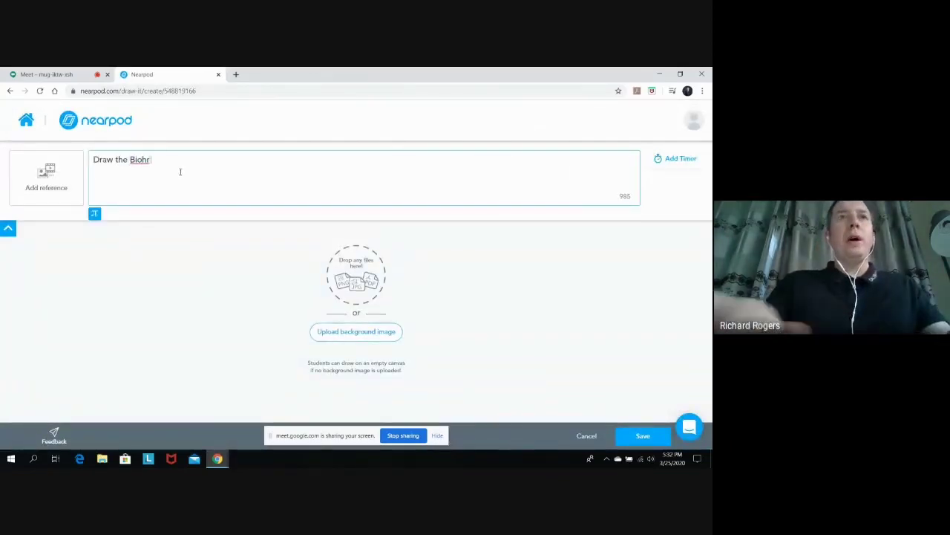
key(BackSpace)
key(BackSpace)
key(BackSpace)
key(BackSpace)
text(ohr model)
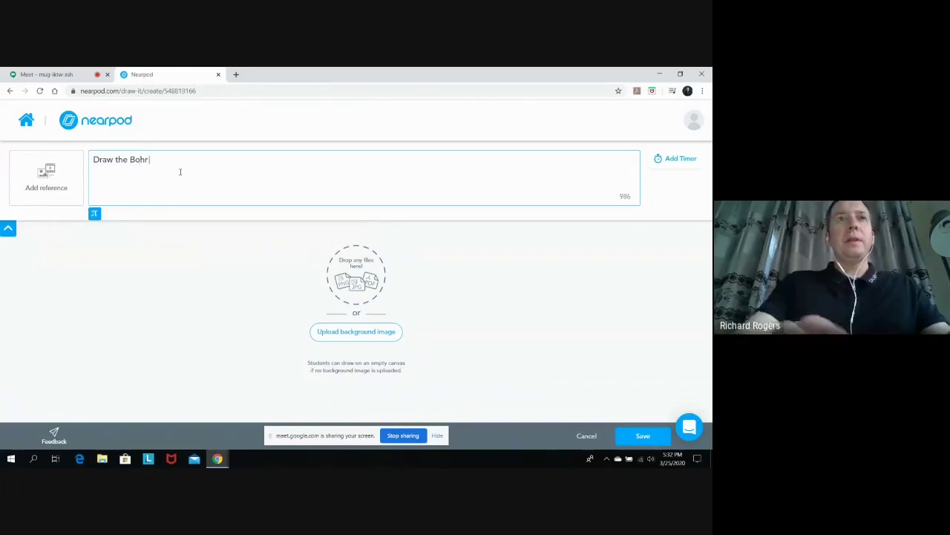
text( o)
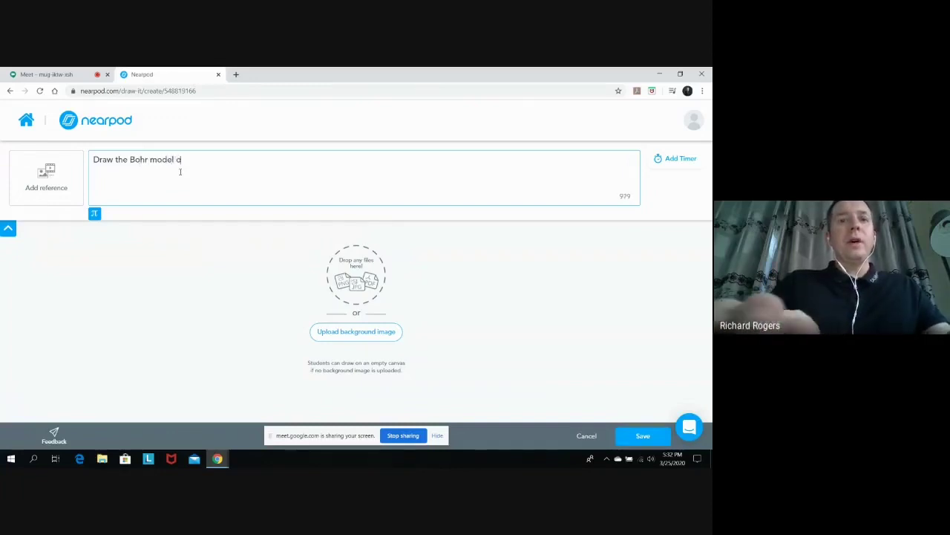
text(f the atom )
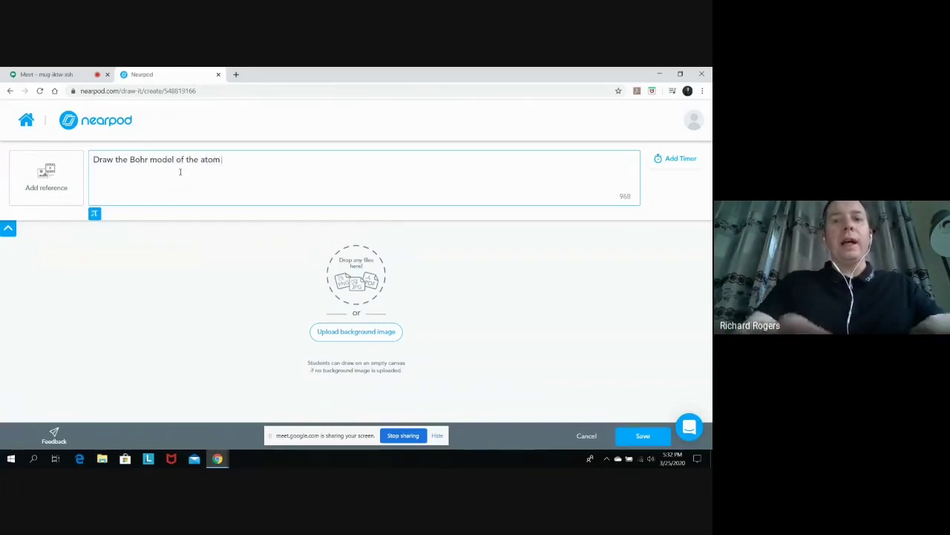
text((this u)
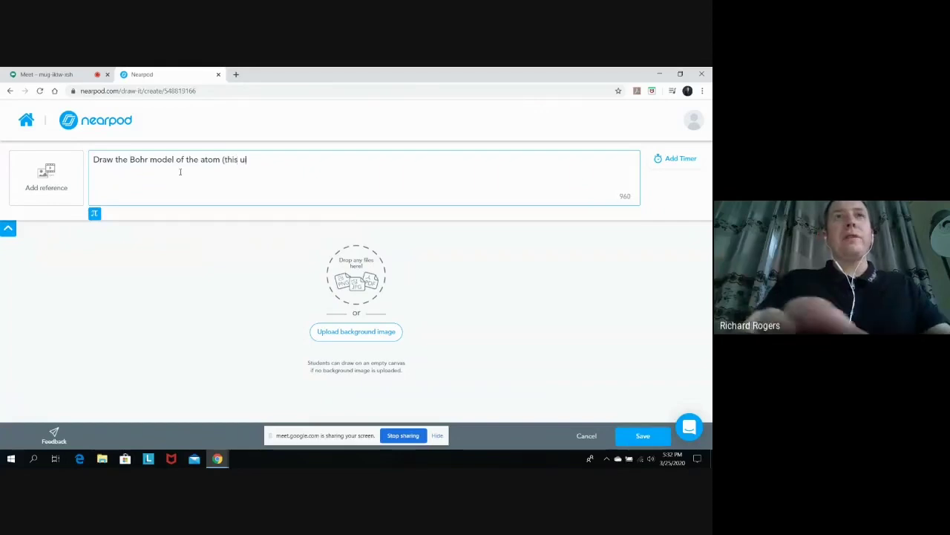
key(BackSpace)
text(is th)
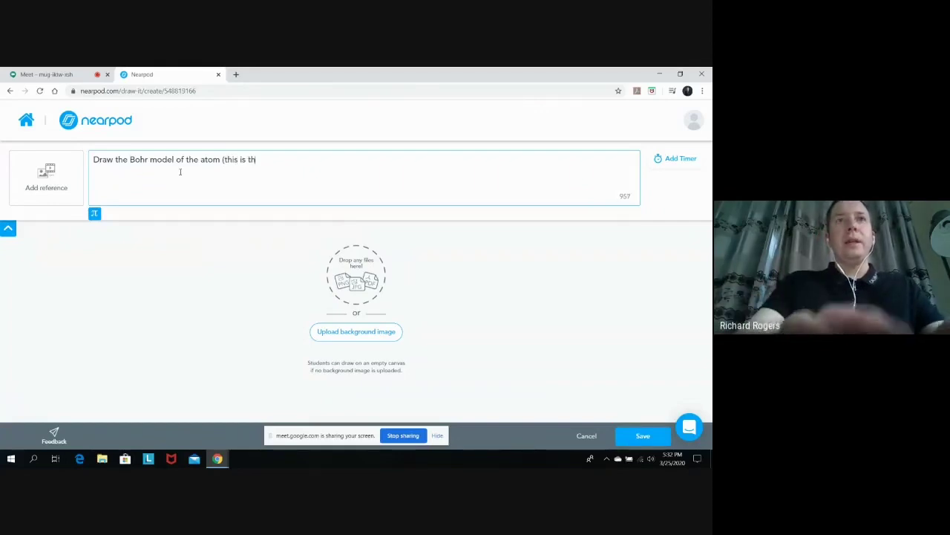
text(e Al)
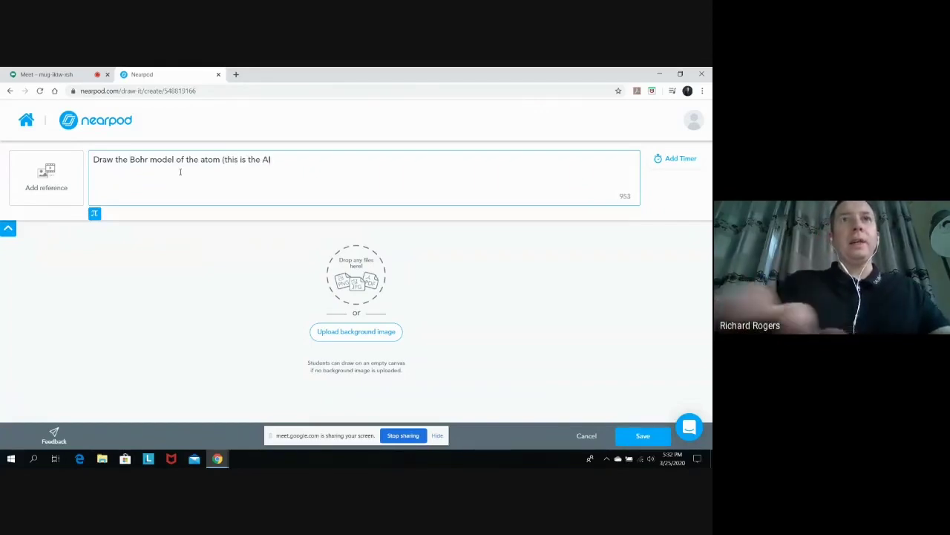
key(BackSpace)
text(IGCSE)
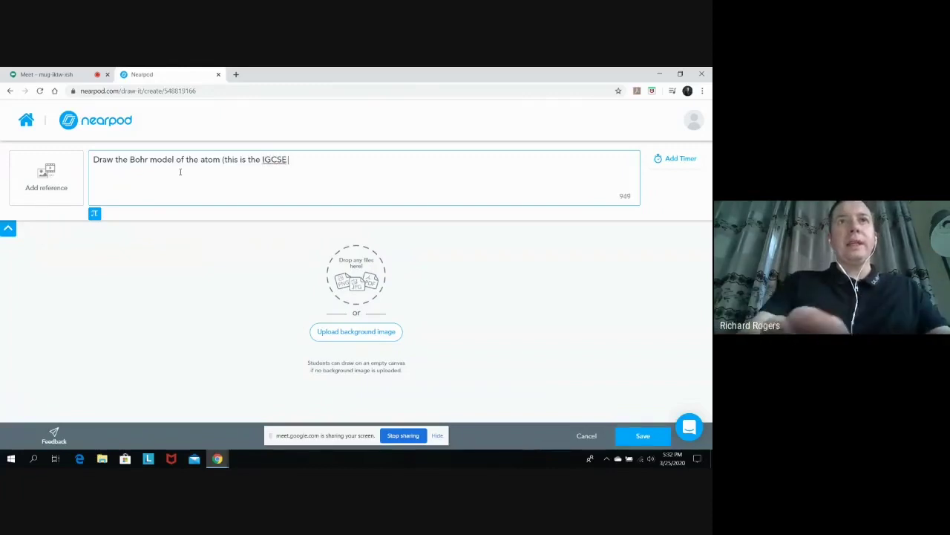
text( model)
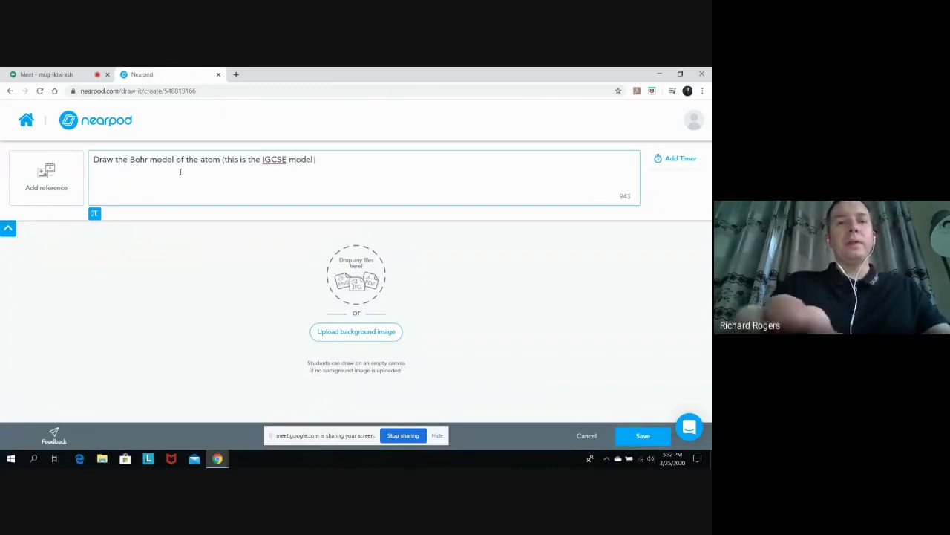
text( you learn)
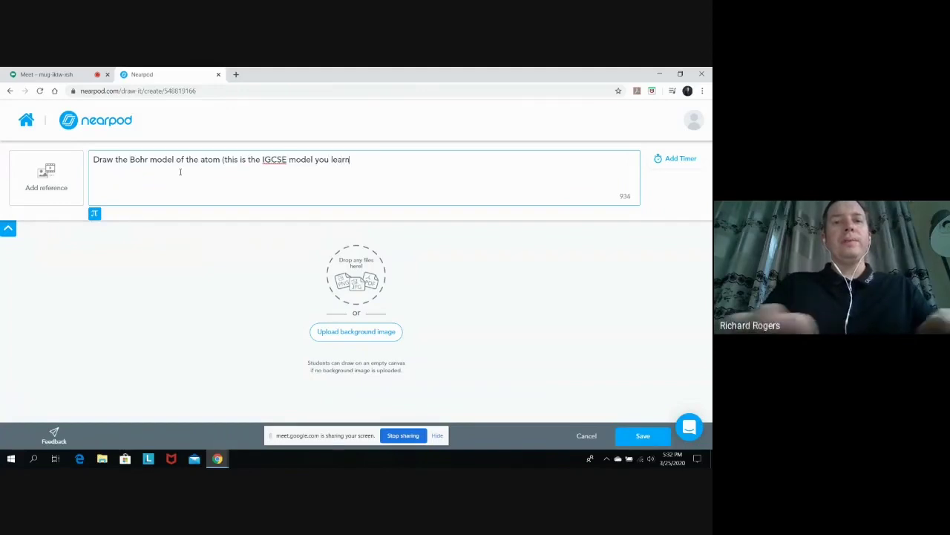
text(t).)
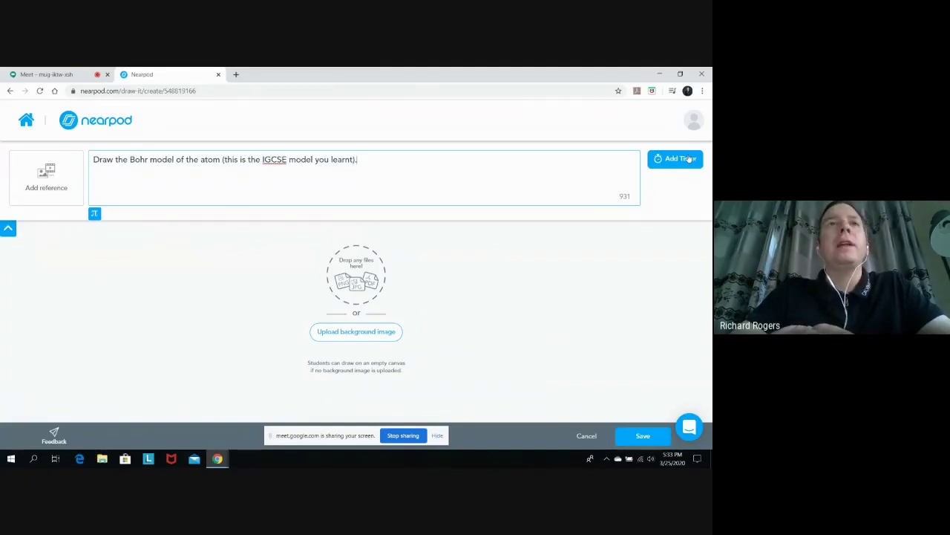
Step: Give the Draw It activity a timer of 01:00 and save the activity
click(689, 158)
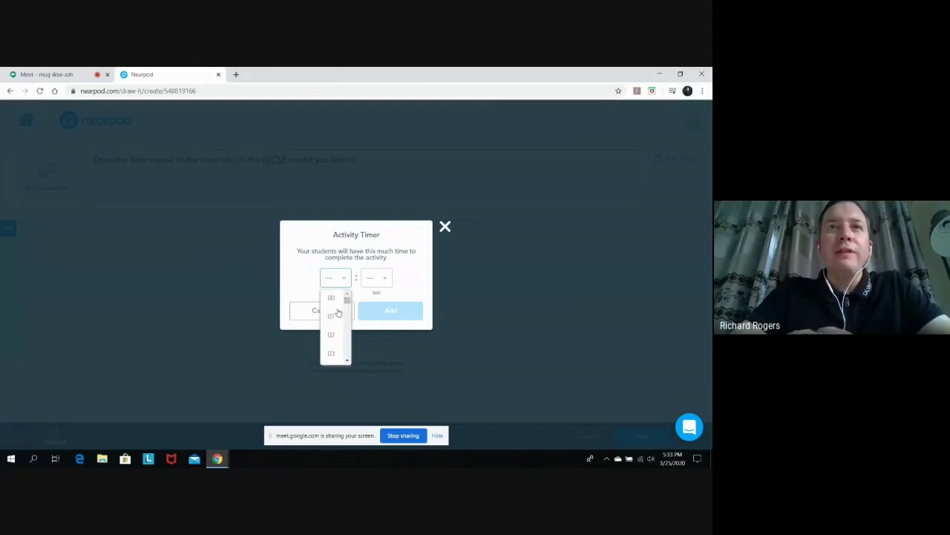
click(332, 316)
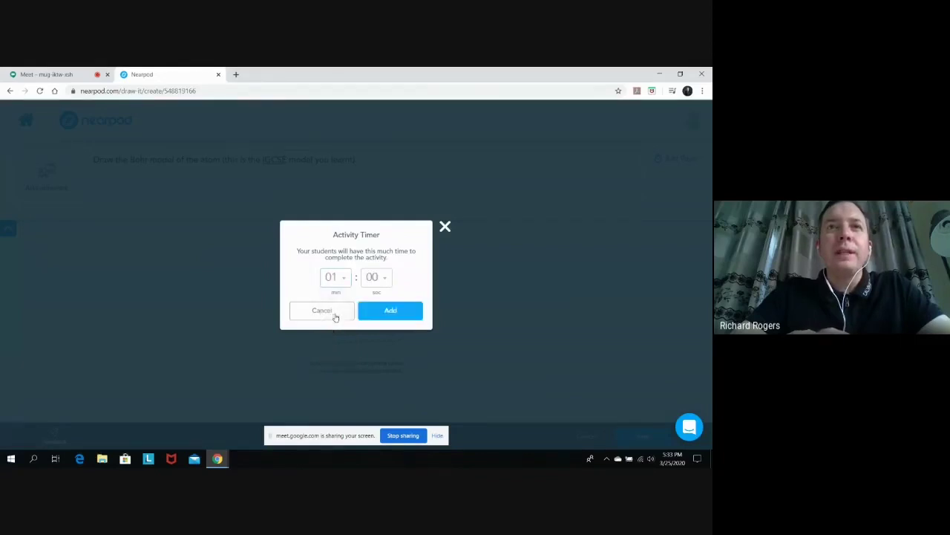
click(400, 310)
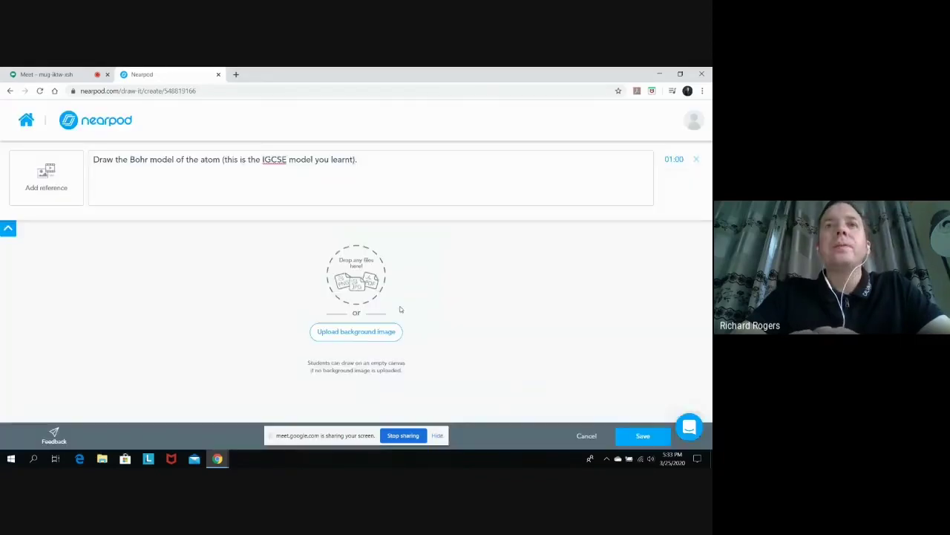
click(635, 436)
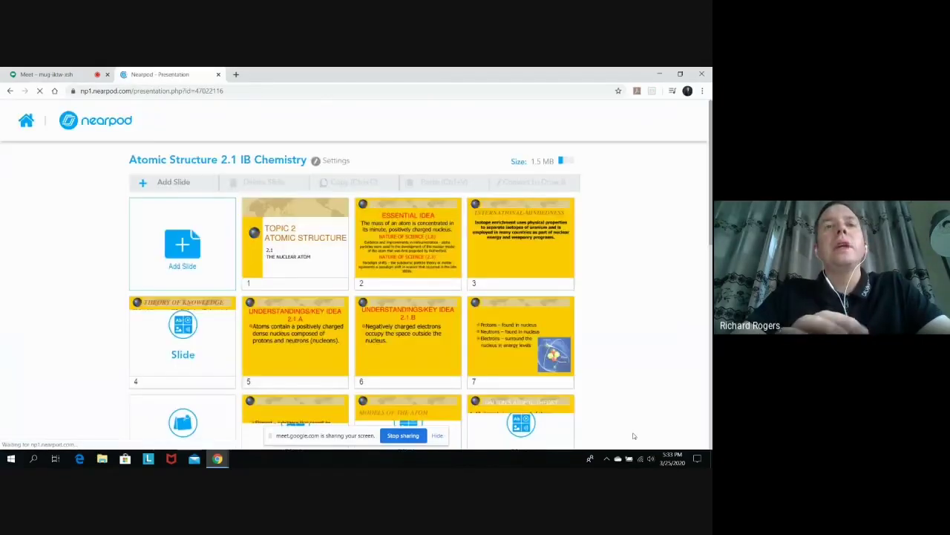
Step: Add a Poll activity after slide 20, the Energy Levels slide with the ladder diagrams
scroll(411, 384, down, 3)
scroll(410, 384, down, 5)
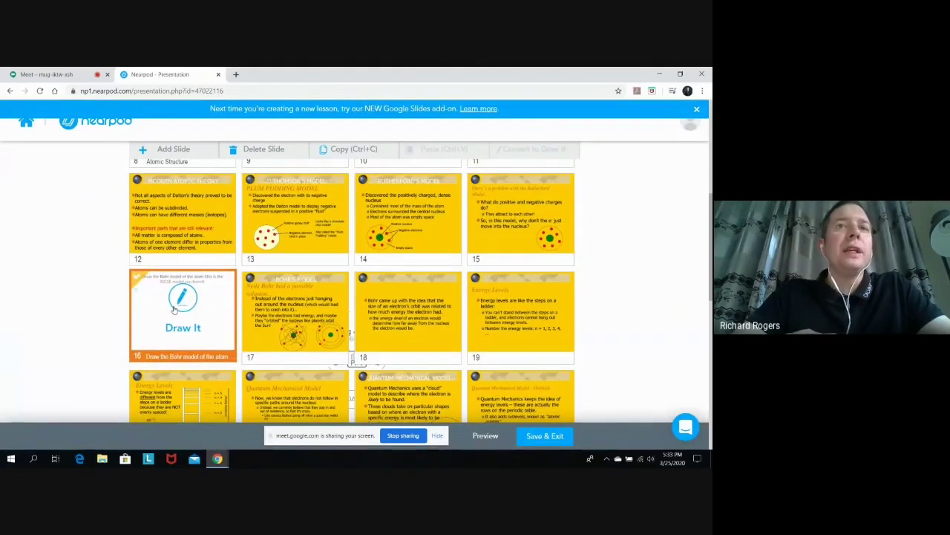
drag(174, 310, 292, 316)
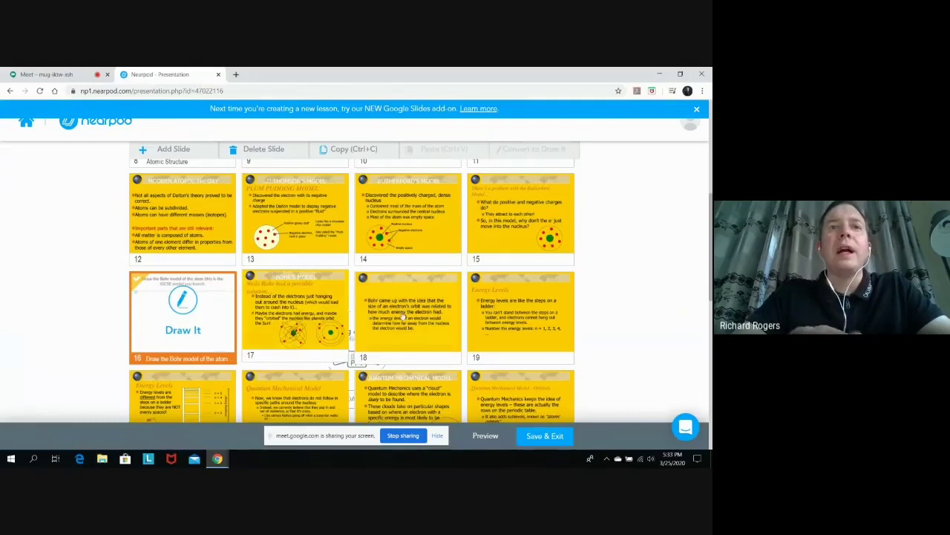
scroll(416, 317, down, 2)
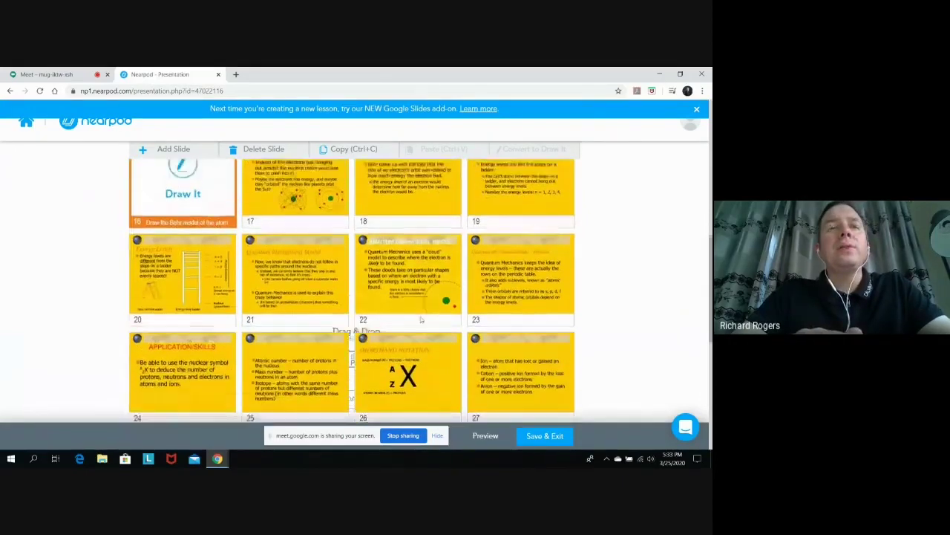
scroll(421, 319, up, 1)
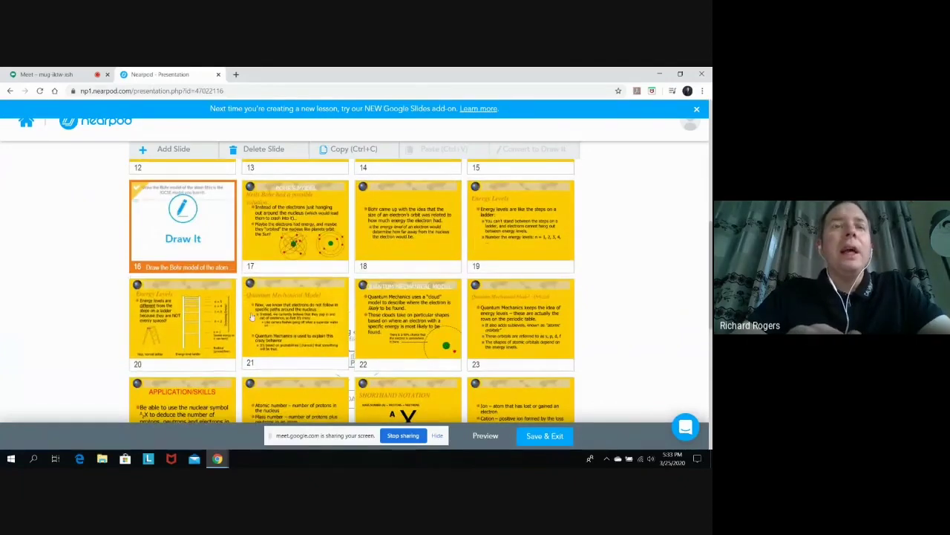
click(210, 314)
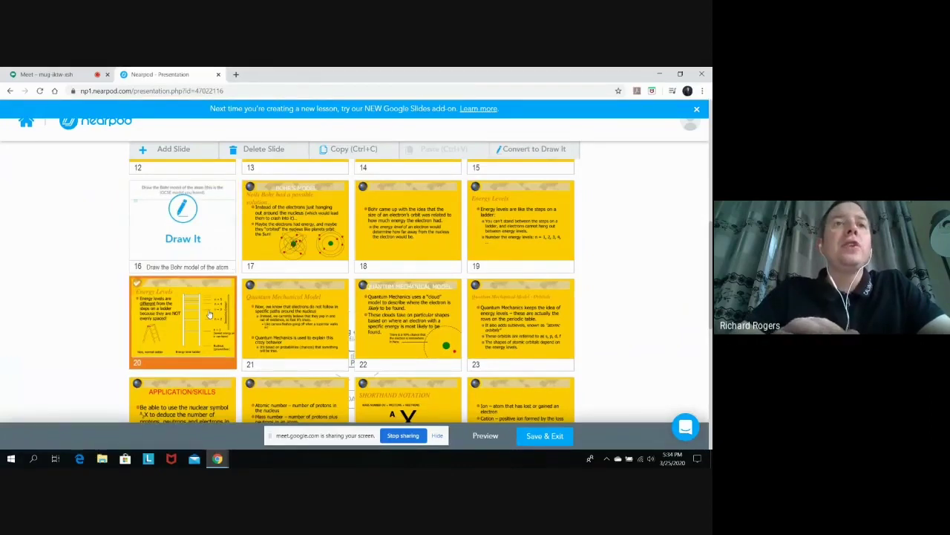
mouse_move(259, 299)
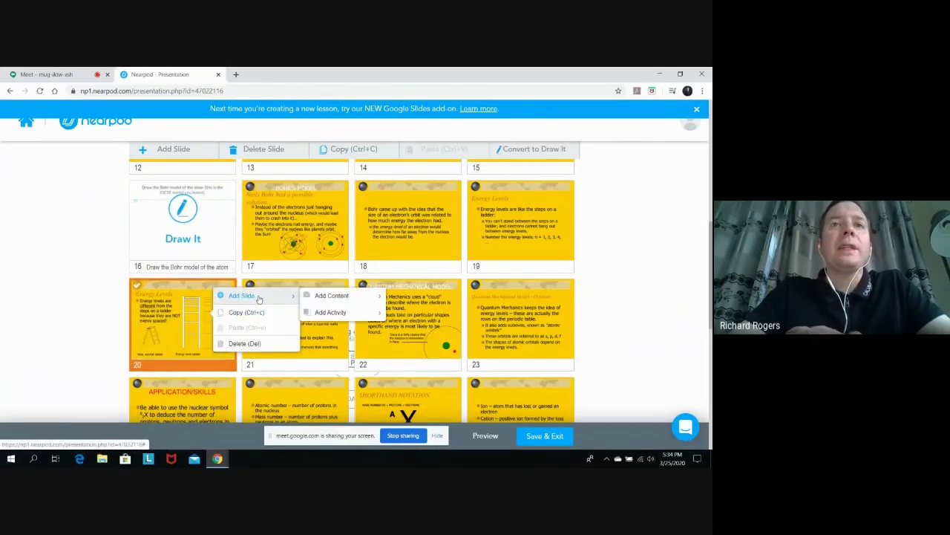
mouse_move(334, 312)
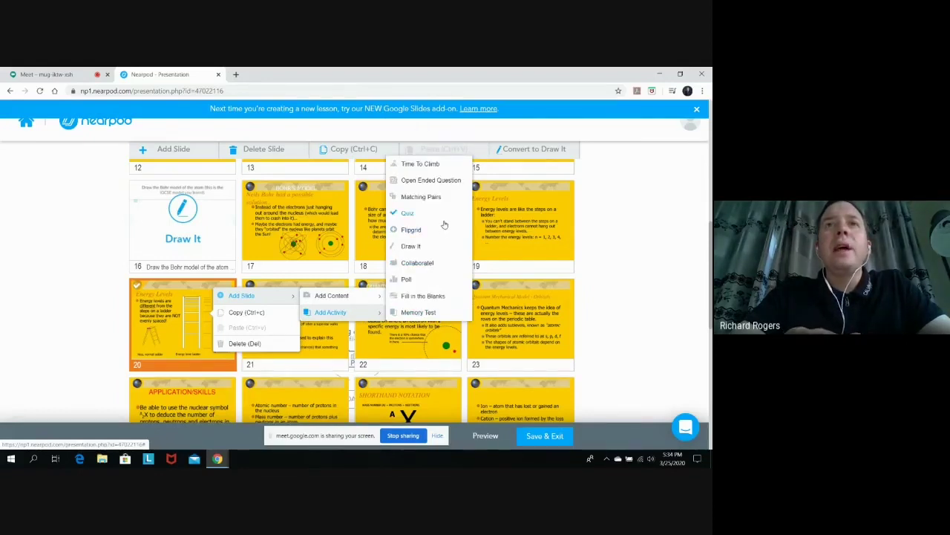
click(424, 279)
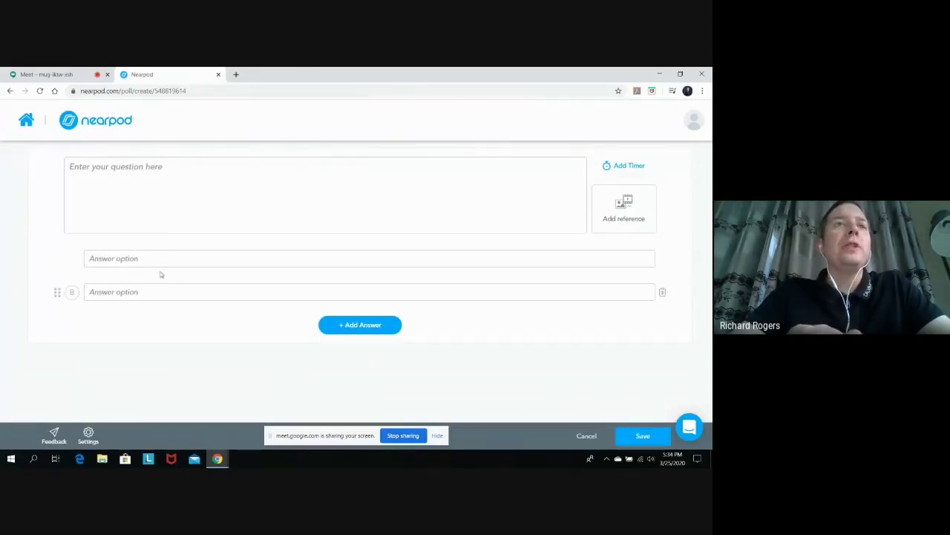
Step: Enter the poll question "How many electrons does a Lithium atom have in its outer shell?"
click(159, 166)
text(How many elec)
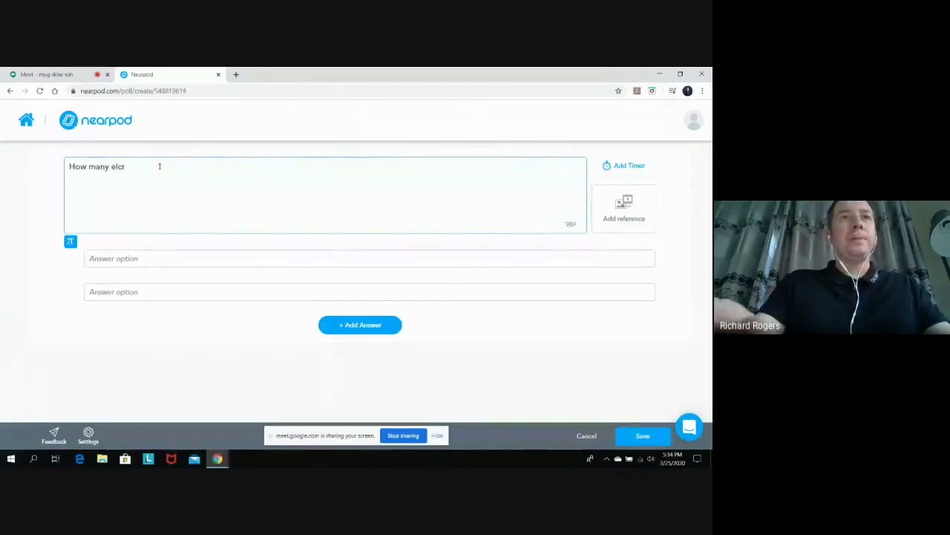
text(tron)
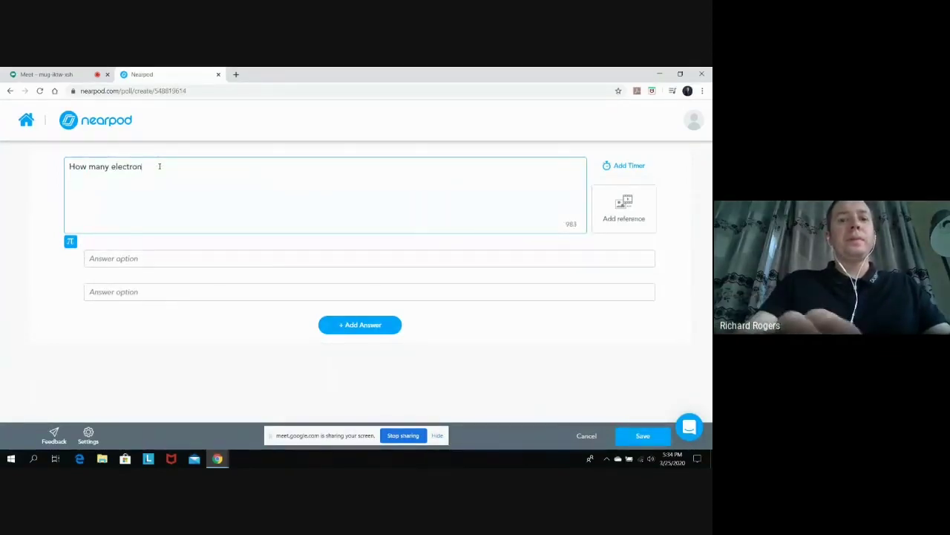
text(s does a)
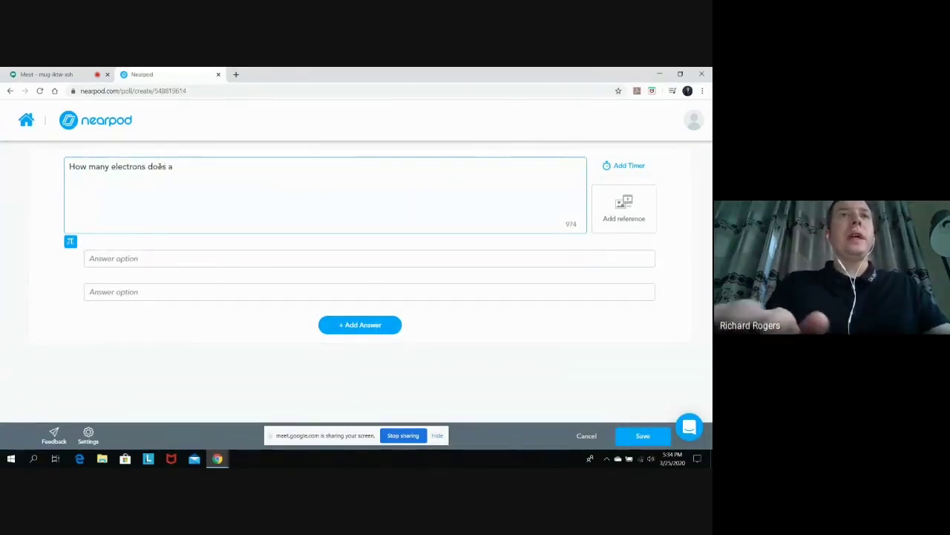
text( Li)
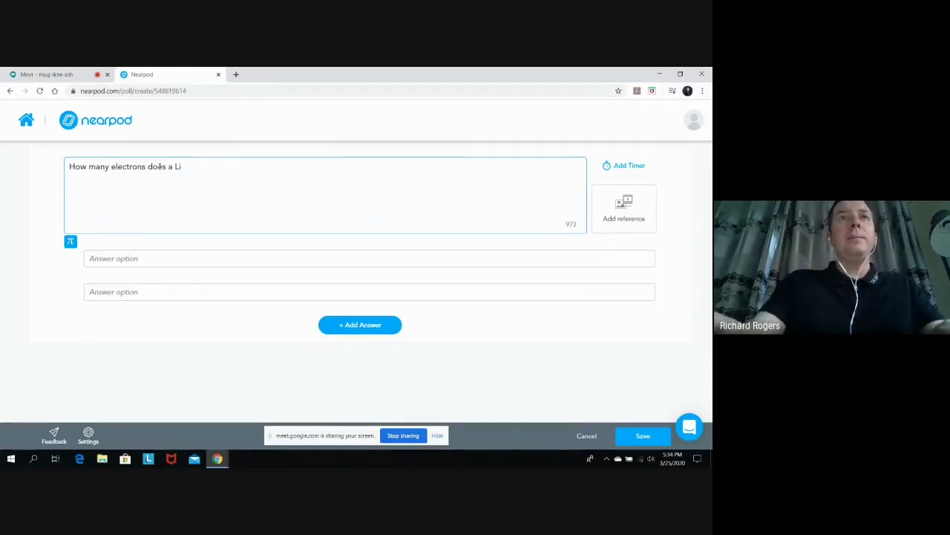
text(thoum a)
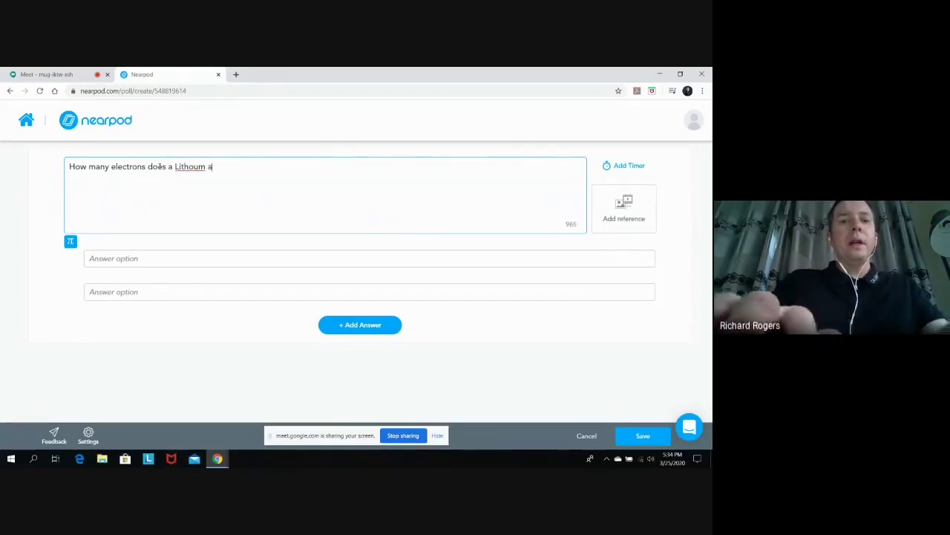
text(tom have in )
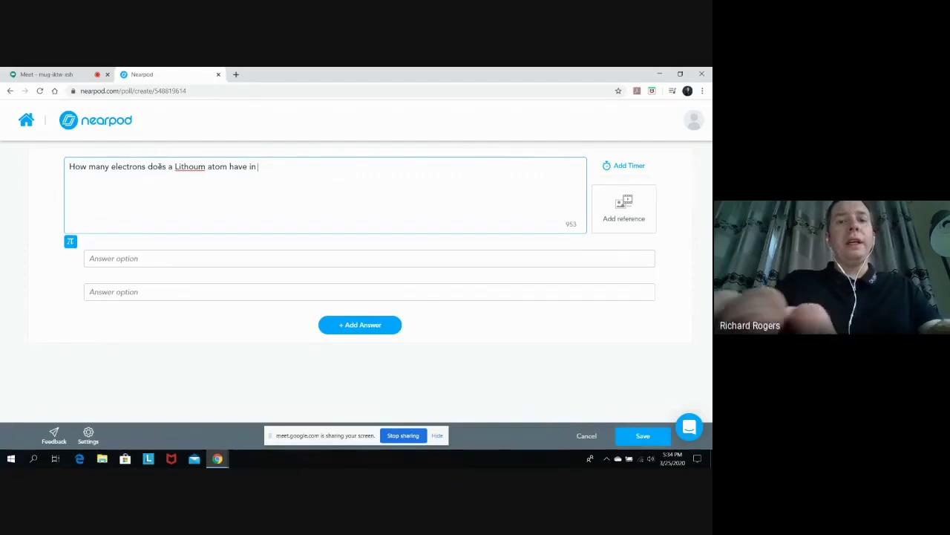
text(it's o)
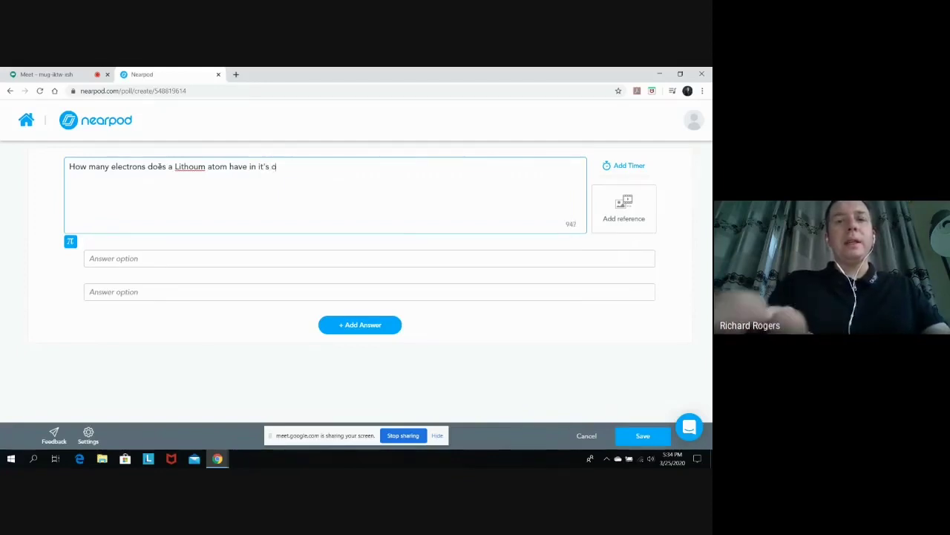
text(uter shell)
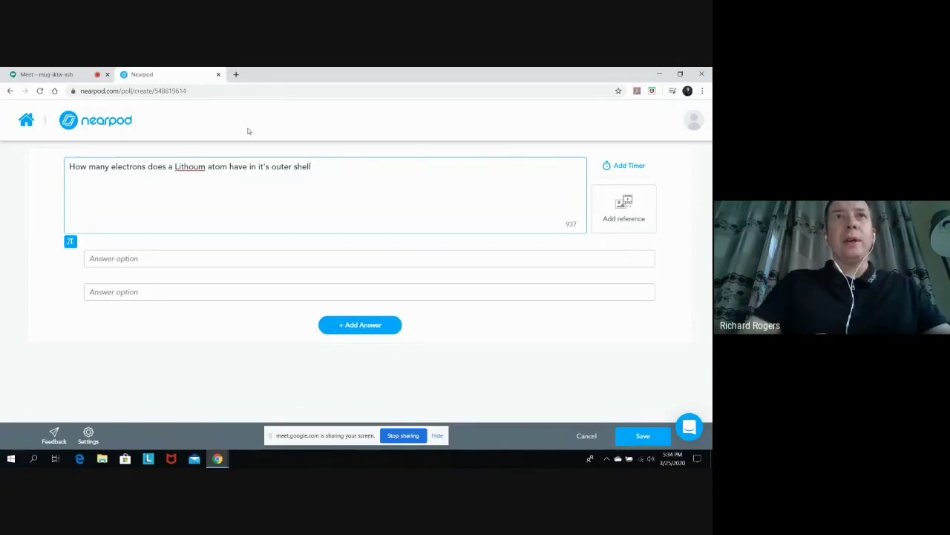
click(267, 165)
key(BackSpace)
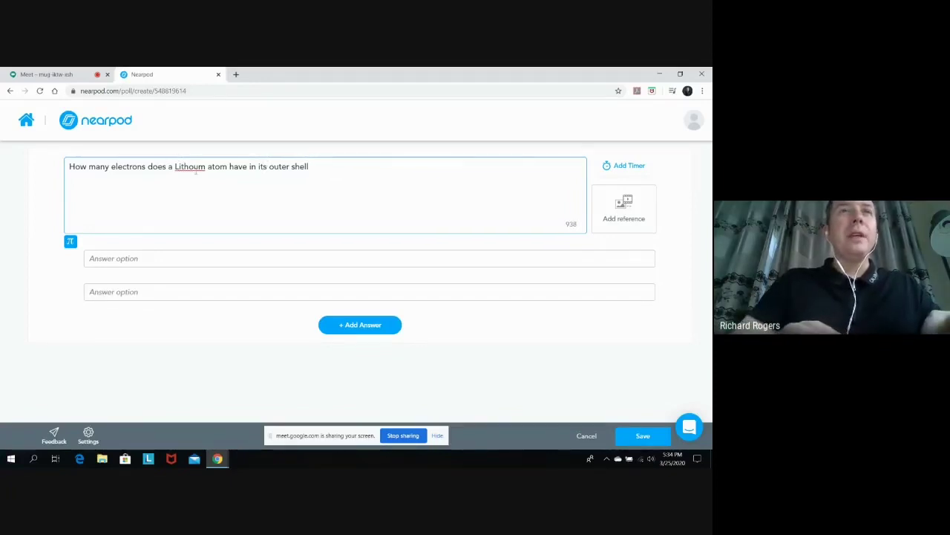
right_click(199, 170)
click(211, 180)
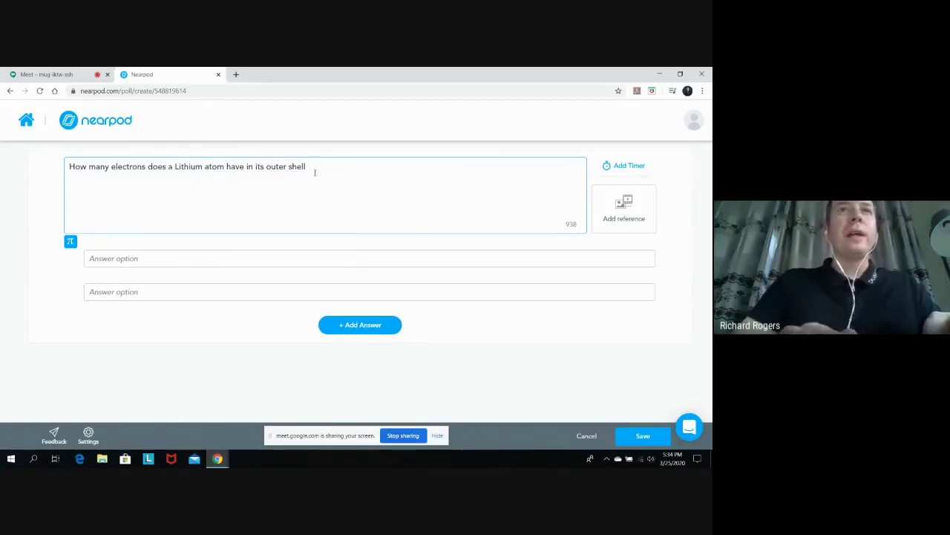
text(?)
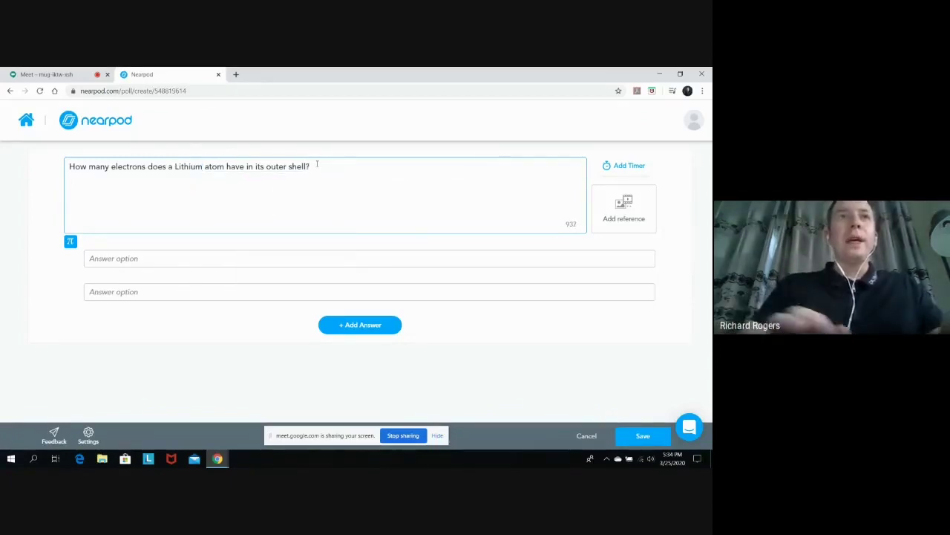
Step: Give the poll the four answer options 1, 2, 3 and 4, and save the activity
click(217, 258)
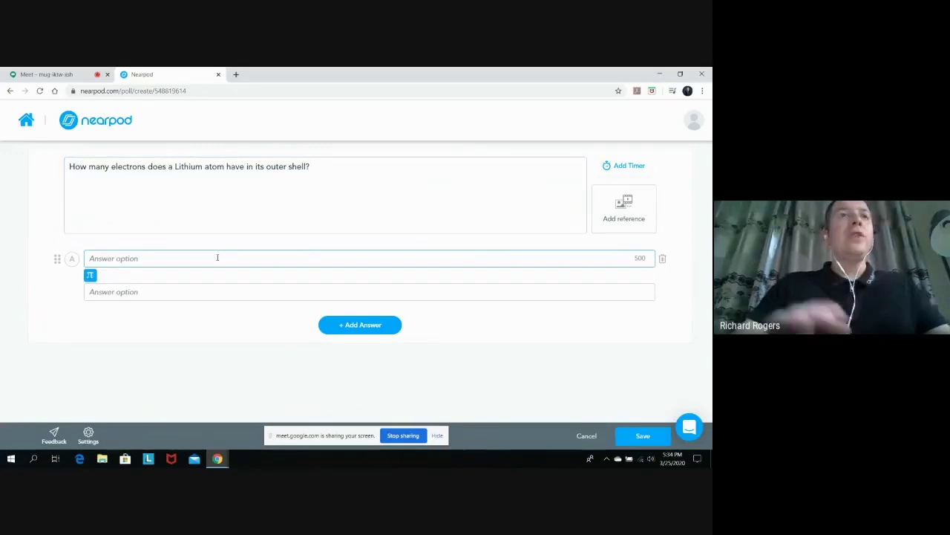
text(1)
click(206, 293)
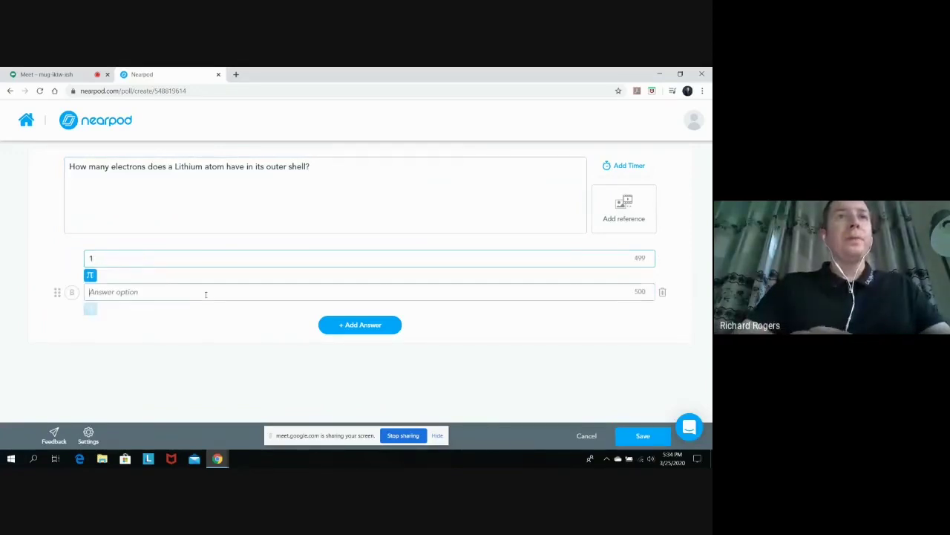
text(2)
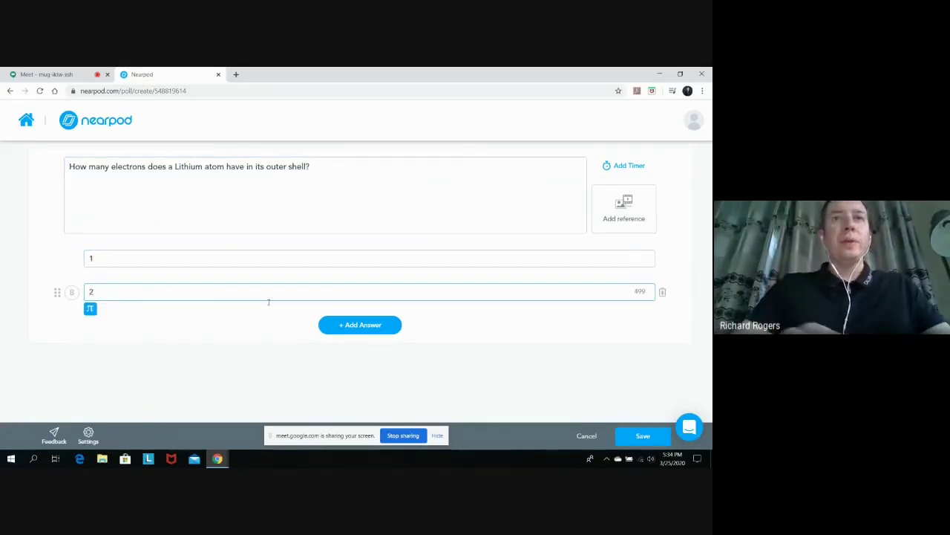
click(371, 329)
click(181, 325)
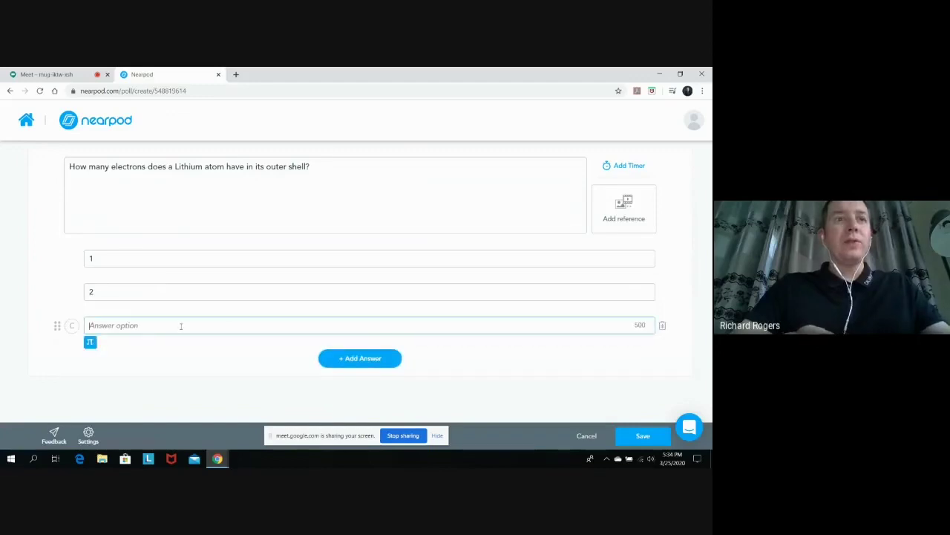
text(2)
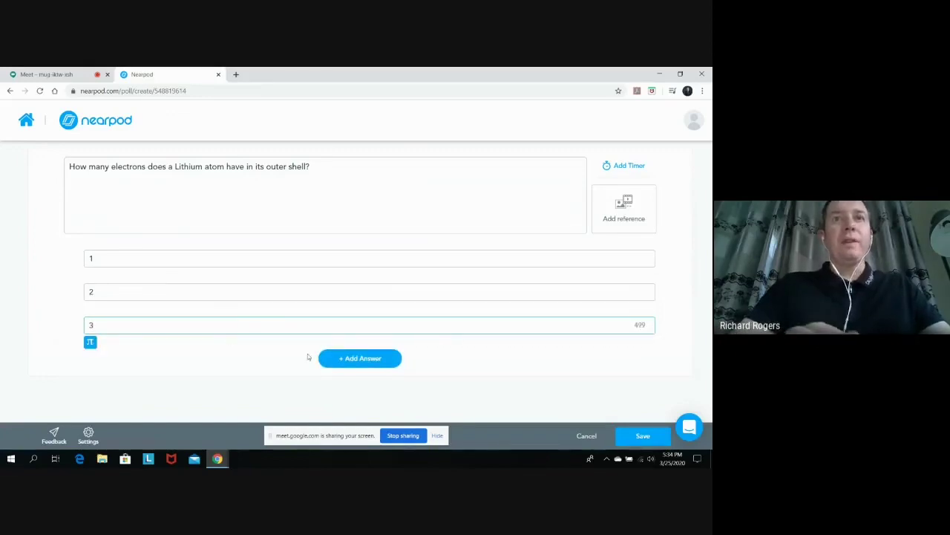
click(324, 357)
click(136, 359)
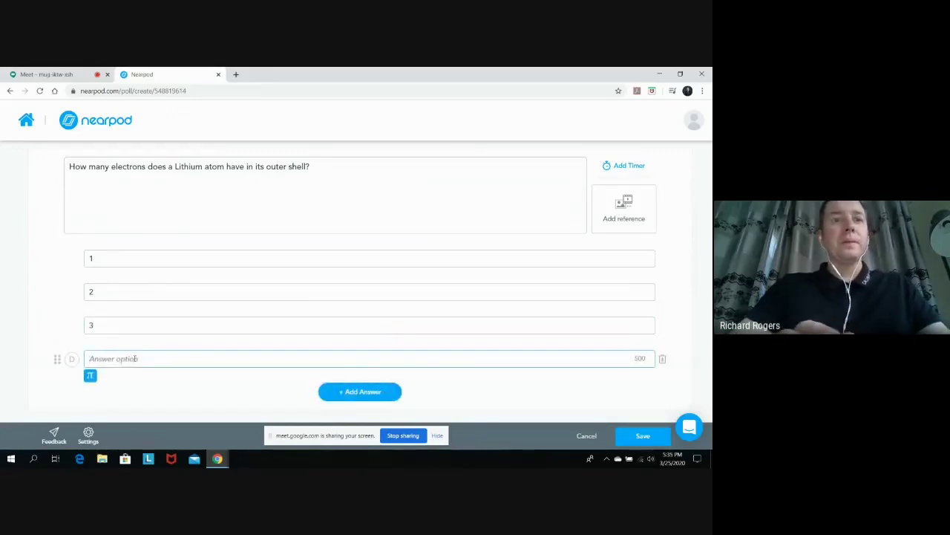
text(4)
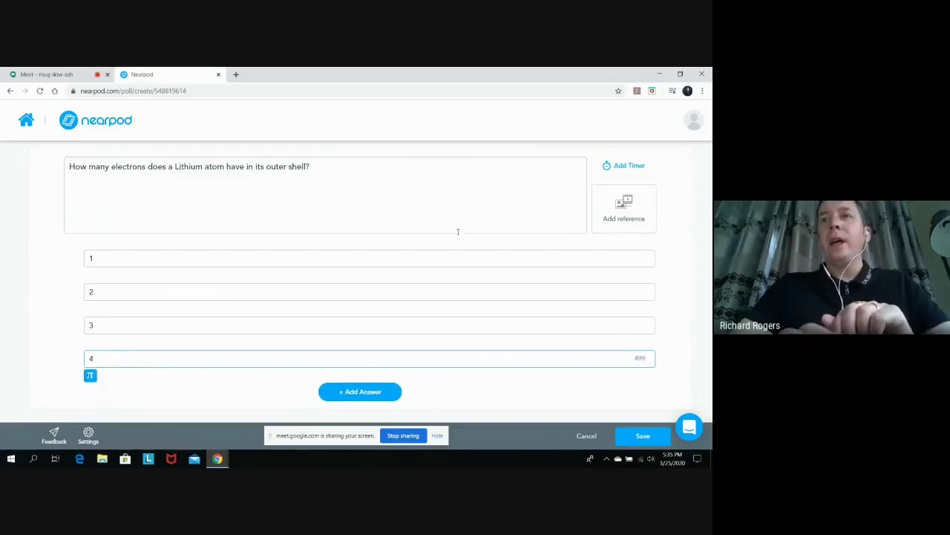
click(628, 438)
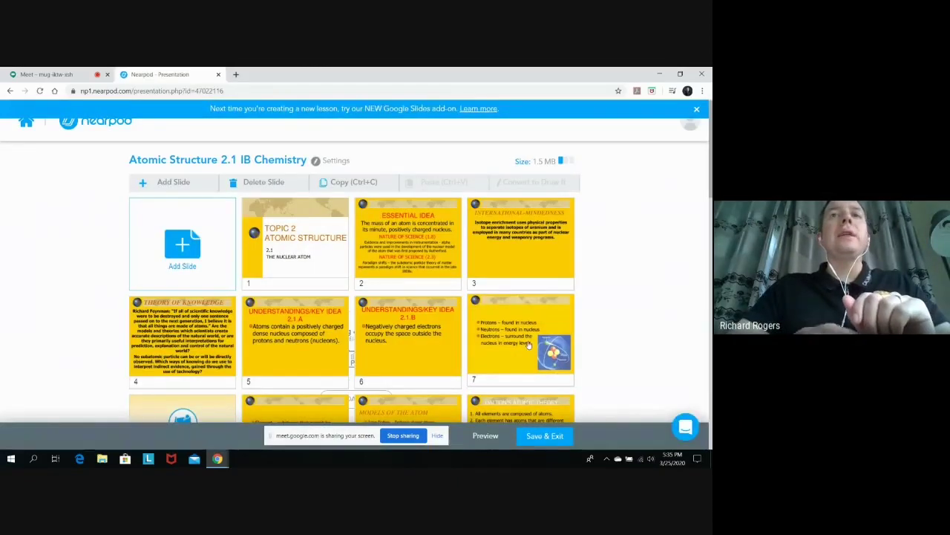
Step: Save and exit the lesson with the grade 12th and the subject Science in its lesson details
scroll(529, 345, down, 5)
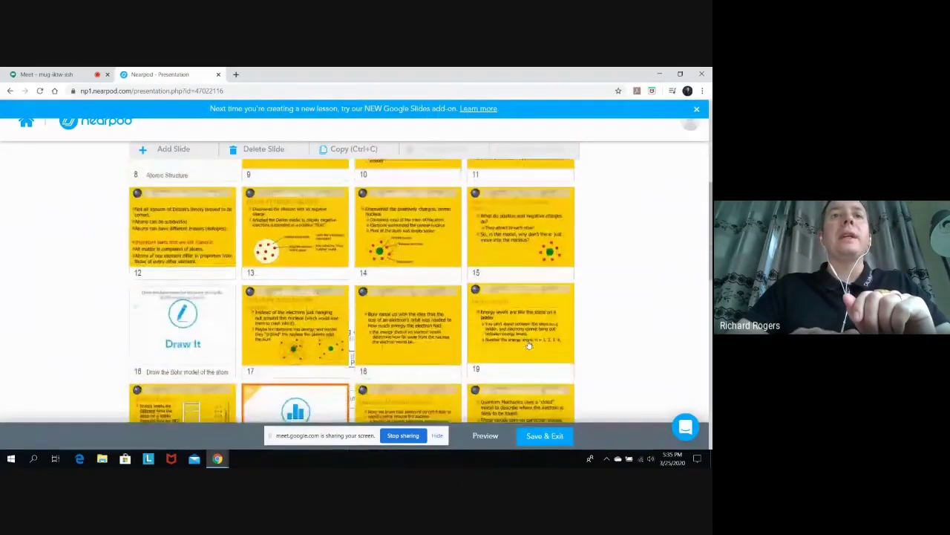
scroll(529, 344, down, 2)
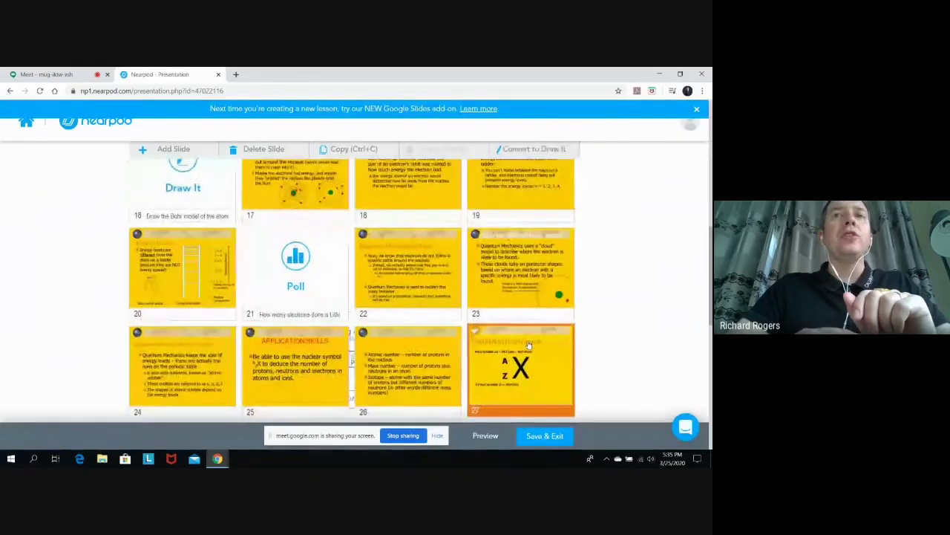
scroll(528, 345, down, 2)
scroll(528, 343, up, 6)
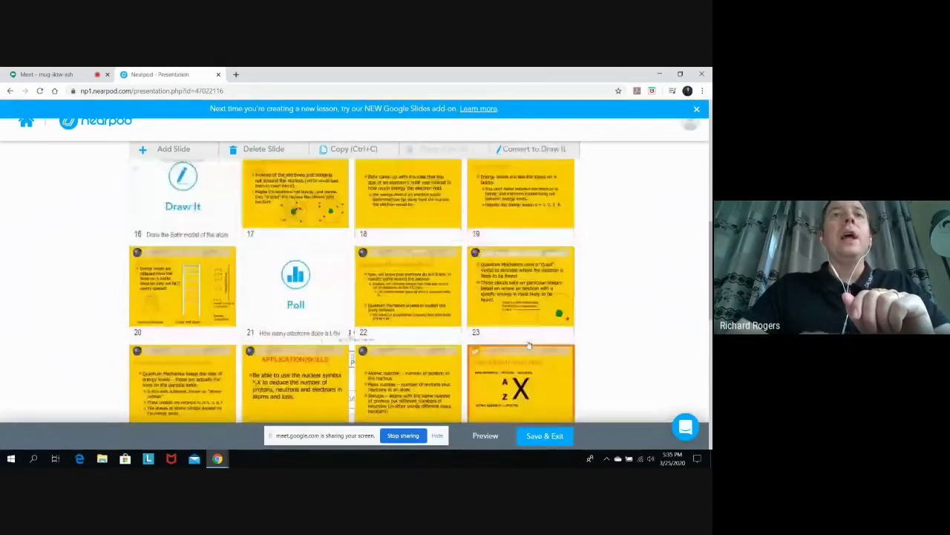
scroll(529, 344, up, 3)
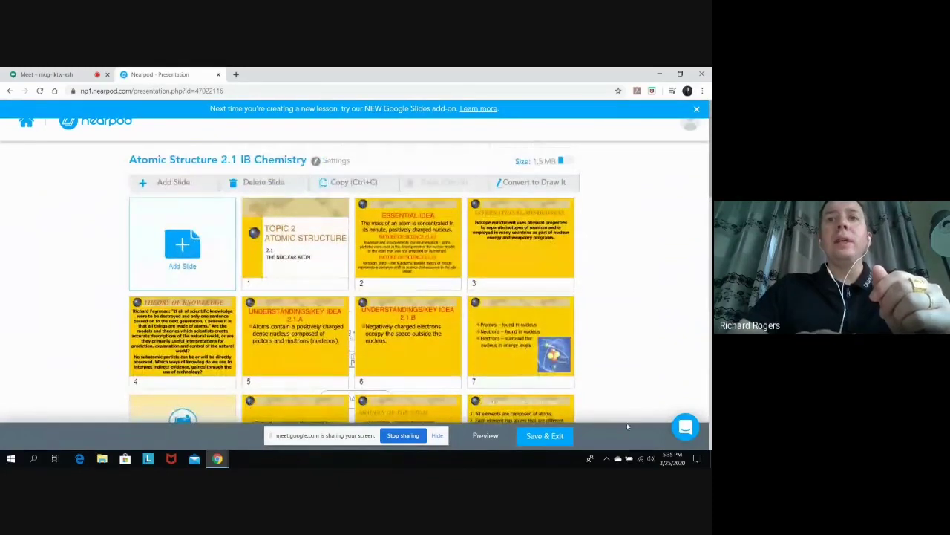
click(551, 436)
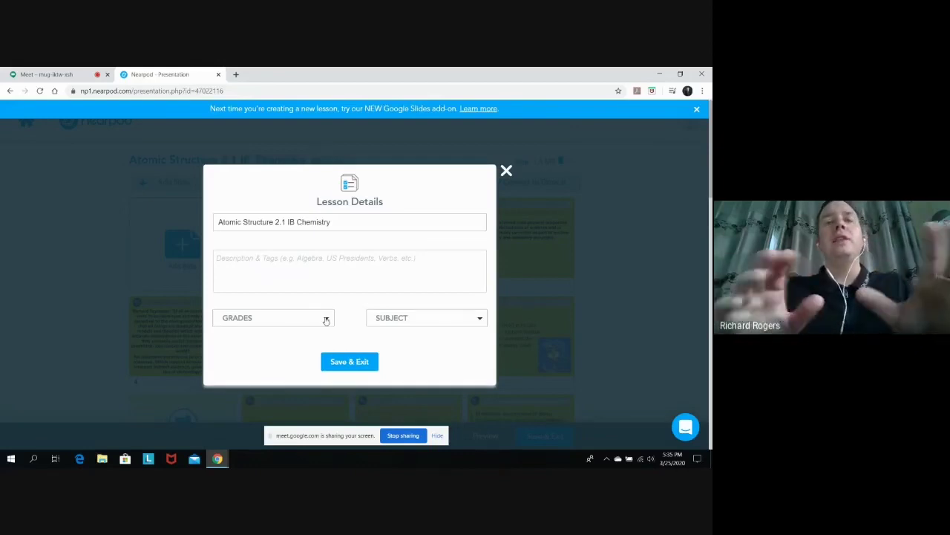
click(326, 320)
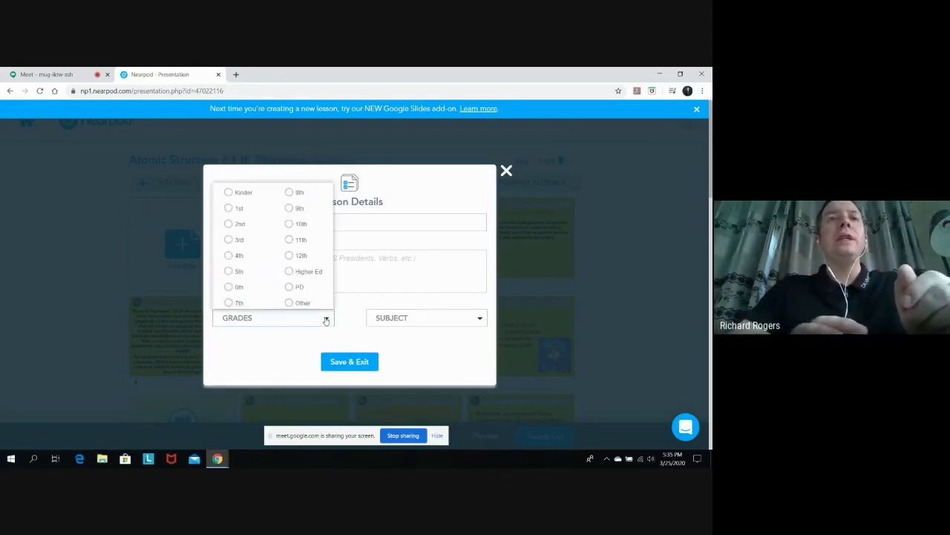
click(290, 256)
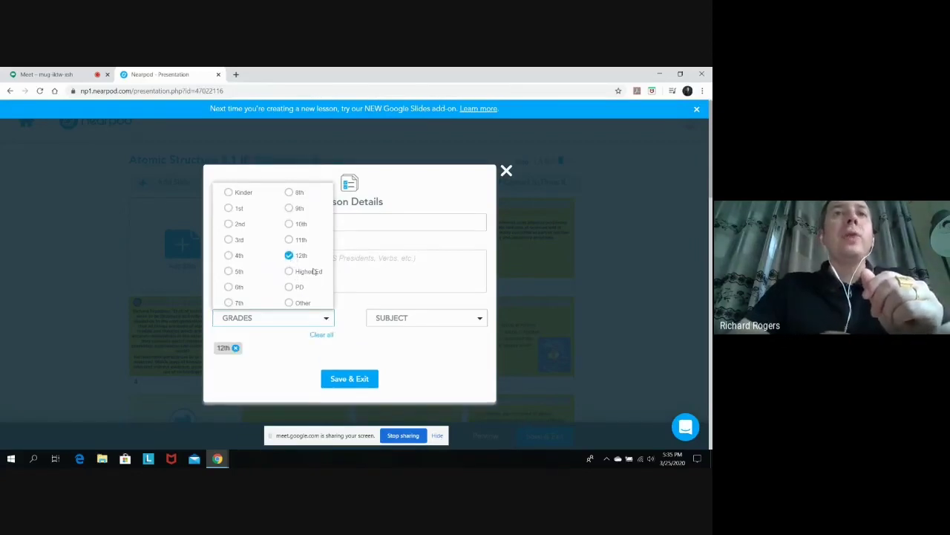
double_click(403, 322)
click(424, 322)
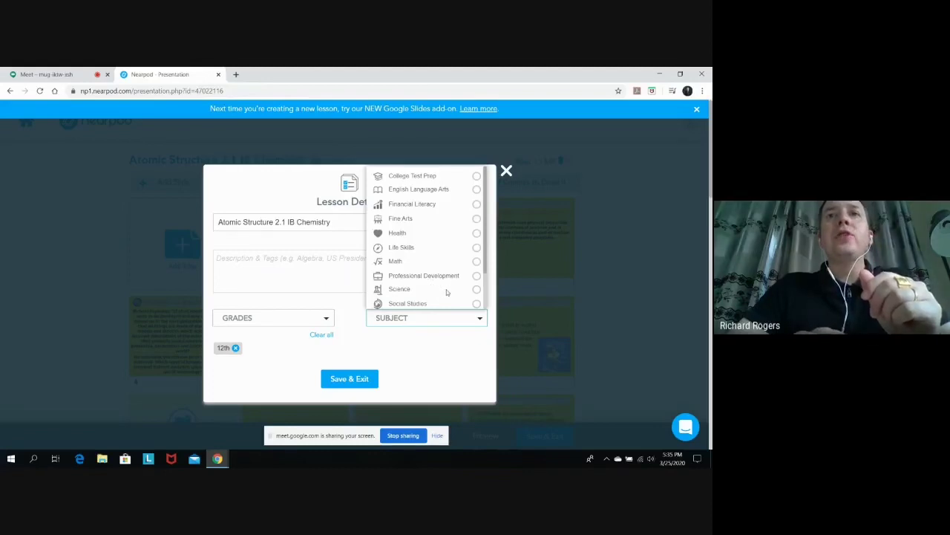
click(477, 289)
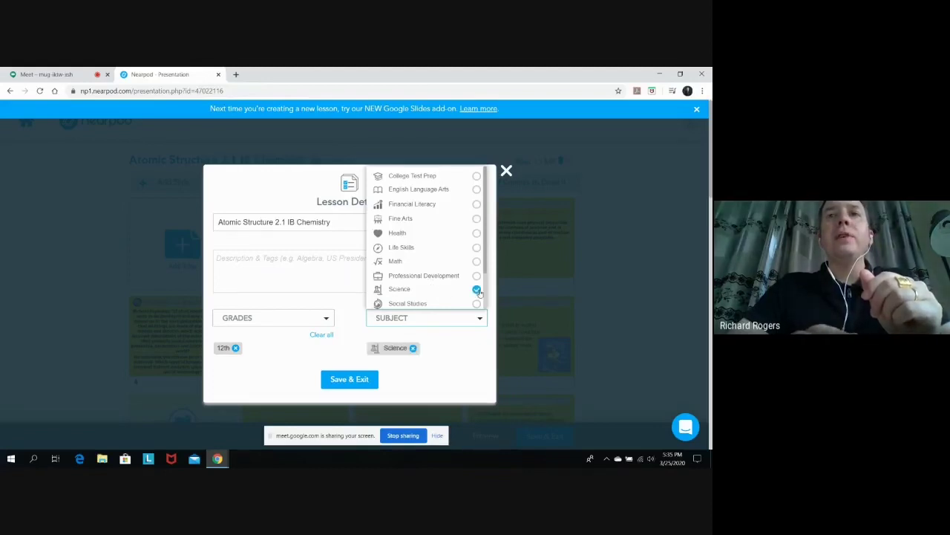
click(349, 379)
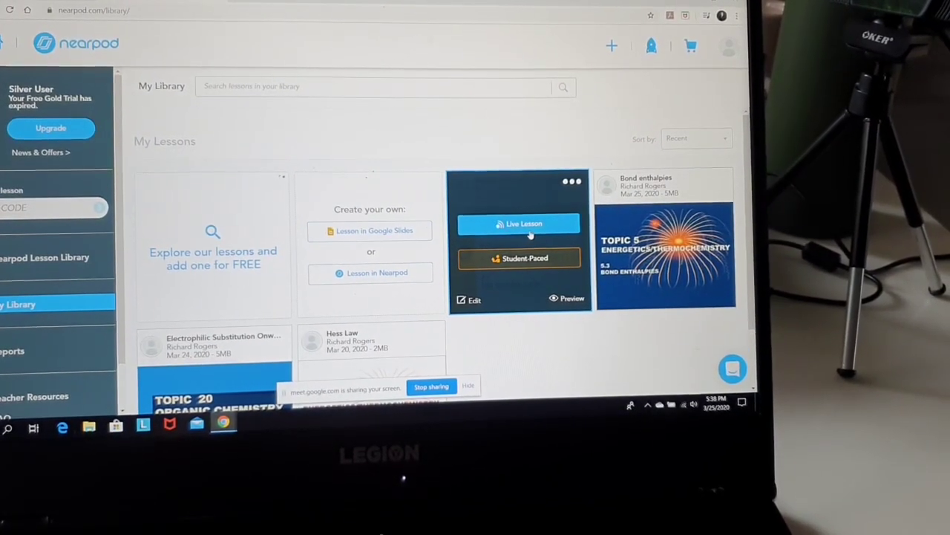
Step: Launch the Atomic Structure lesson as a live lesson and join it on the tablet with the session code and the nickname Abc
click(530, 225)
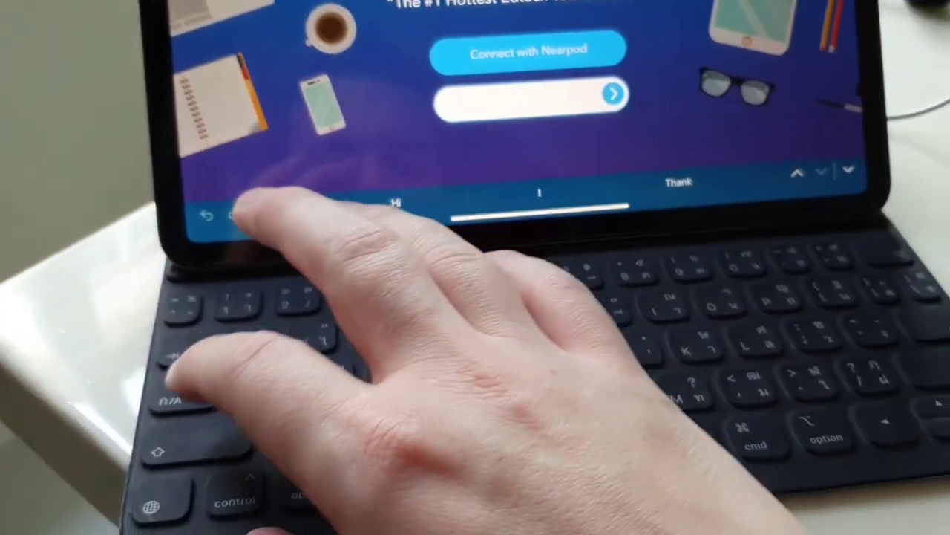
text(VNTHZ)
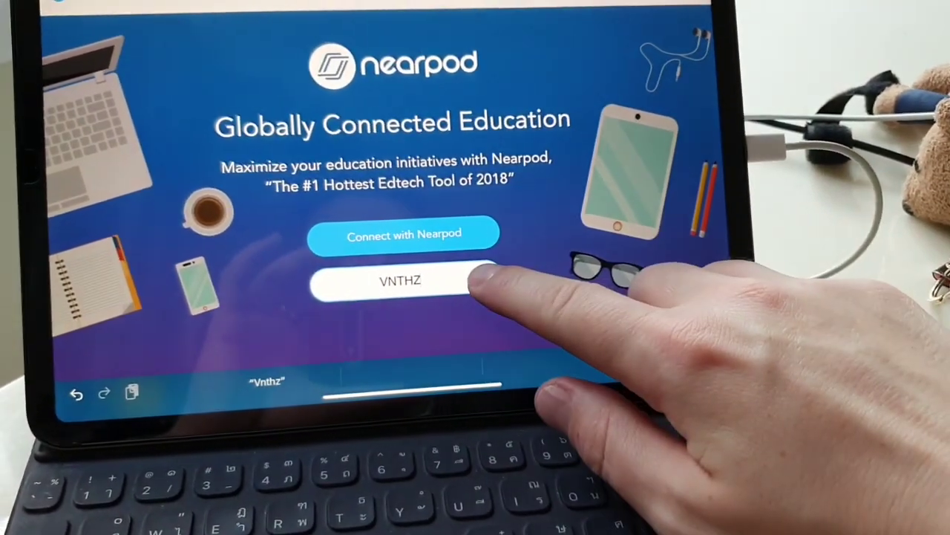
click(482, 294)
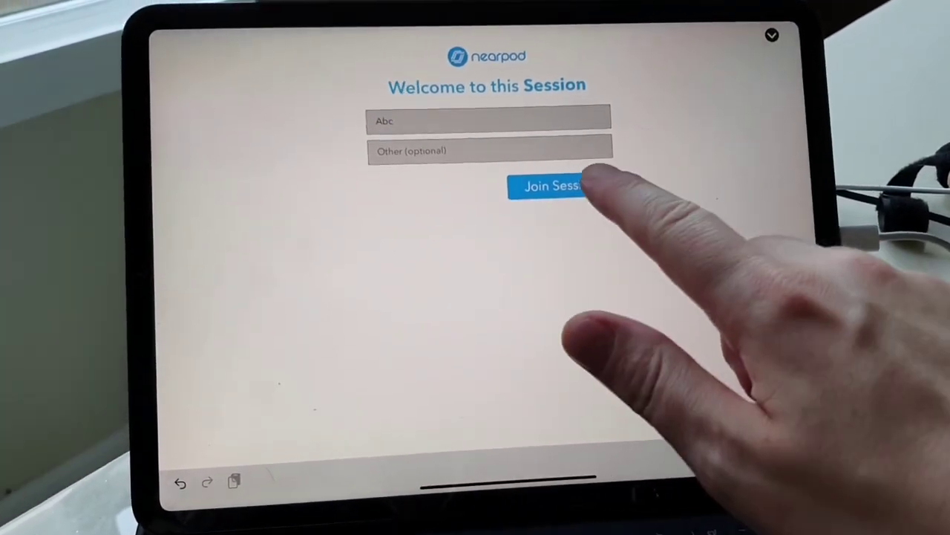
click(587, 203)
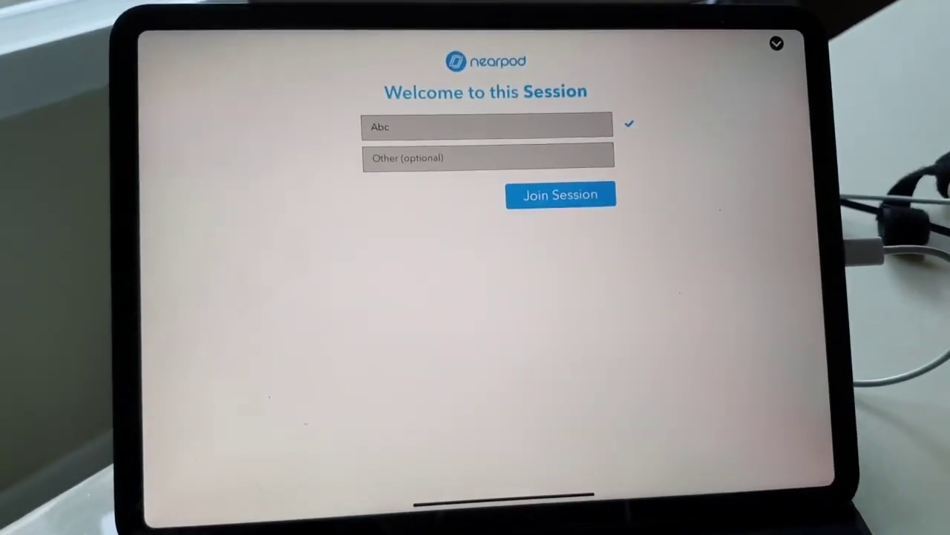